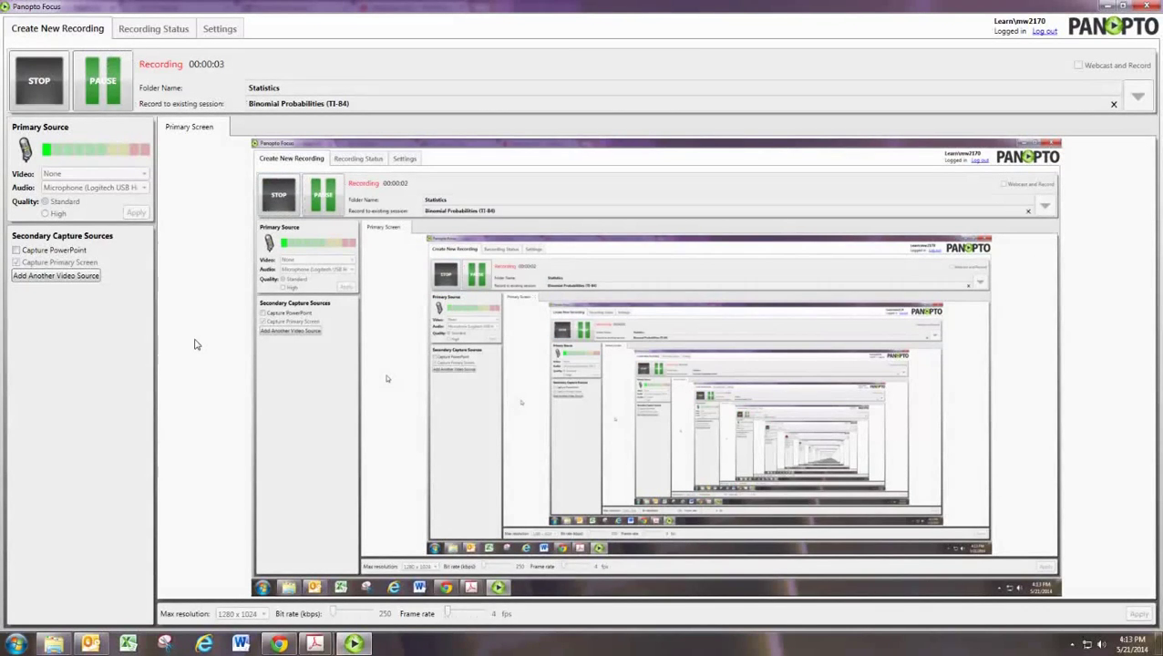
Step: Switch to the Acrobat window showing col11562-op.pdf at Example 4.14
mouse_move(302, 644)
left_click(362, 580)
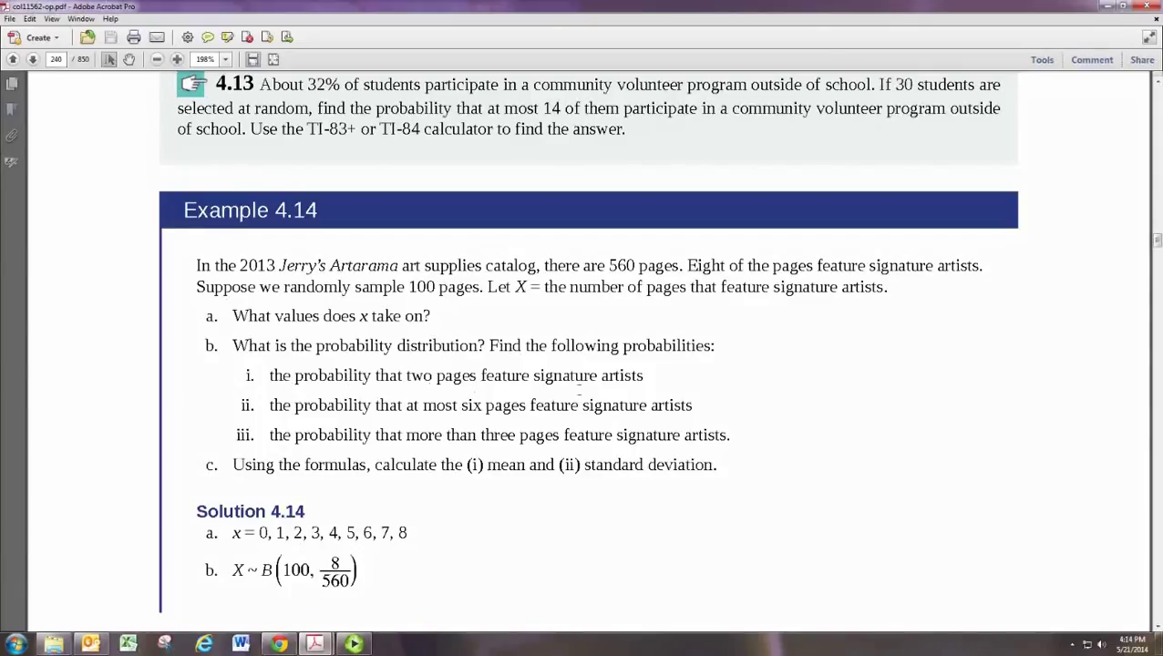
Step: Shrink the textbook PDF window and launch the TI-SmartView emulator from Start
double_click(1027, 6)
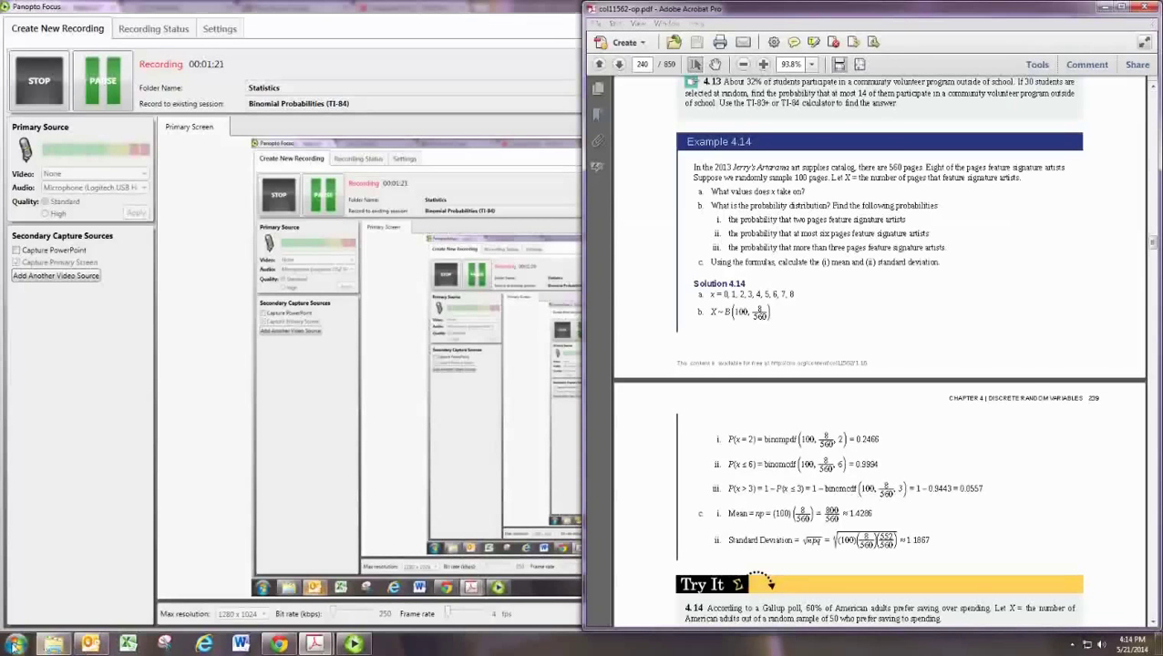
left_click(14, 645)
left_click(54, 361)
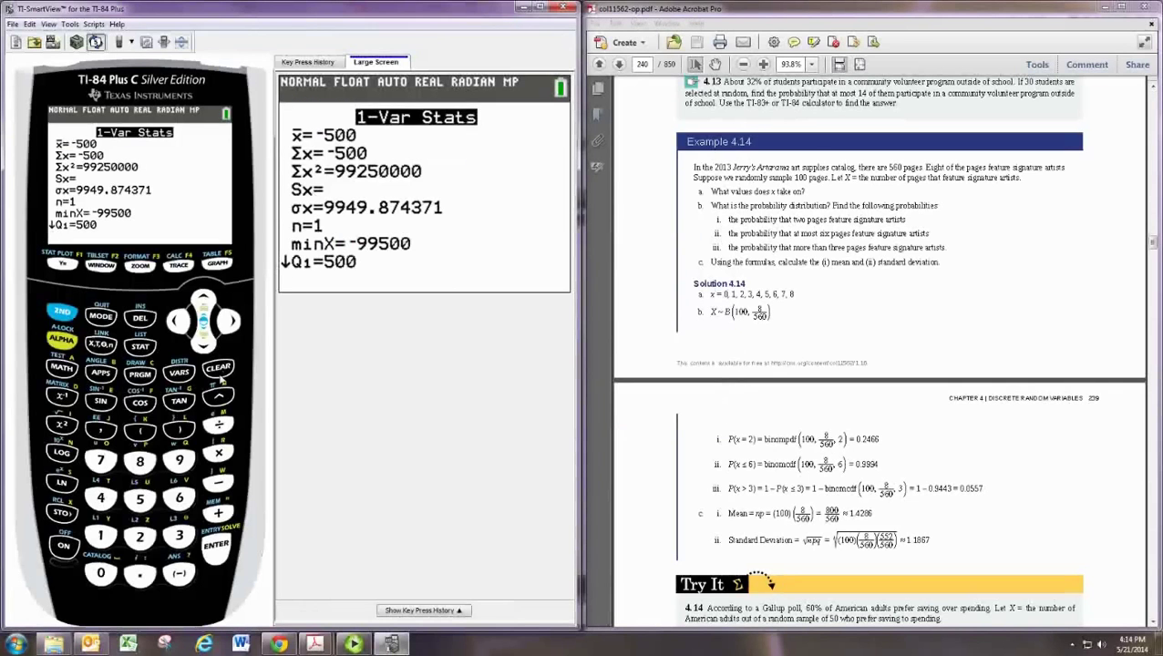
Step: Clear the home screen and open the DISTR menu at the binompdf entry
left_click(219, 369)
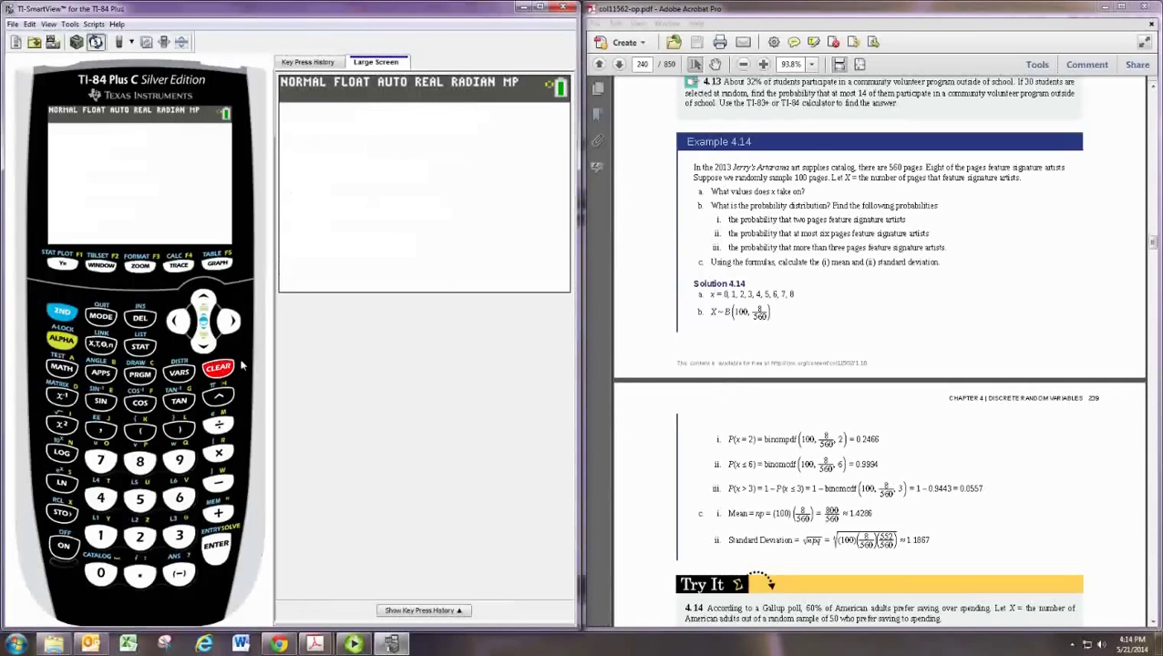
left_click(62, 312)
left_click(182, 374)
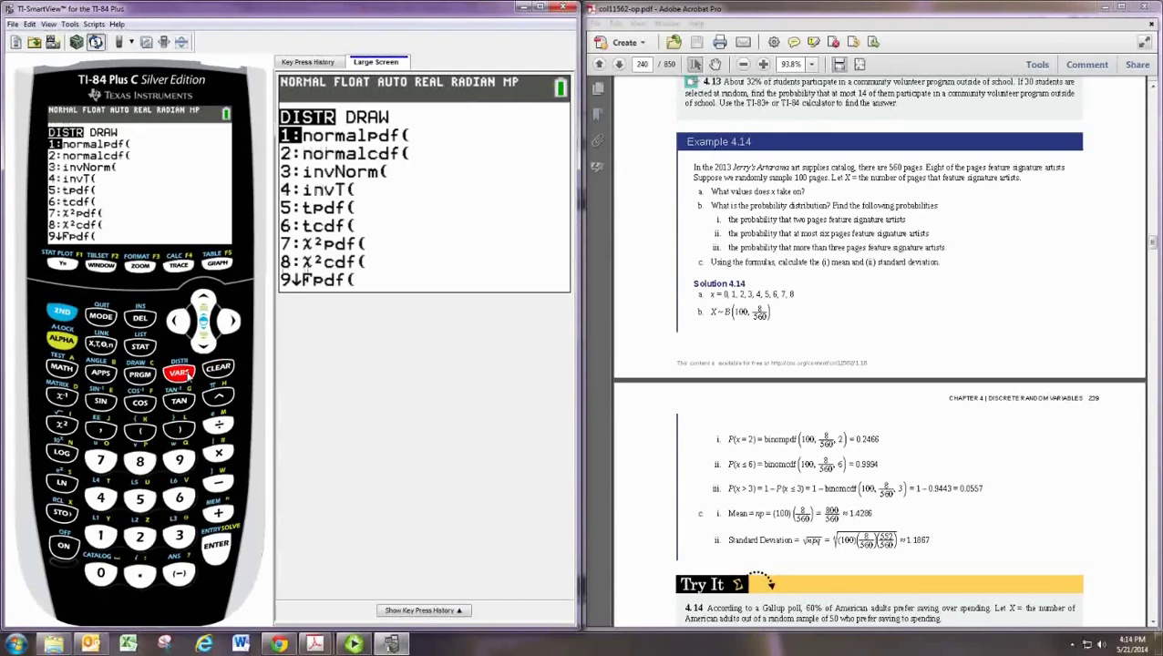
left_click(202, 306)
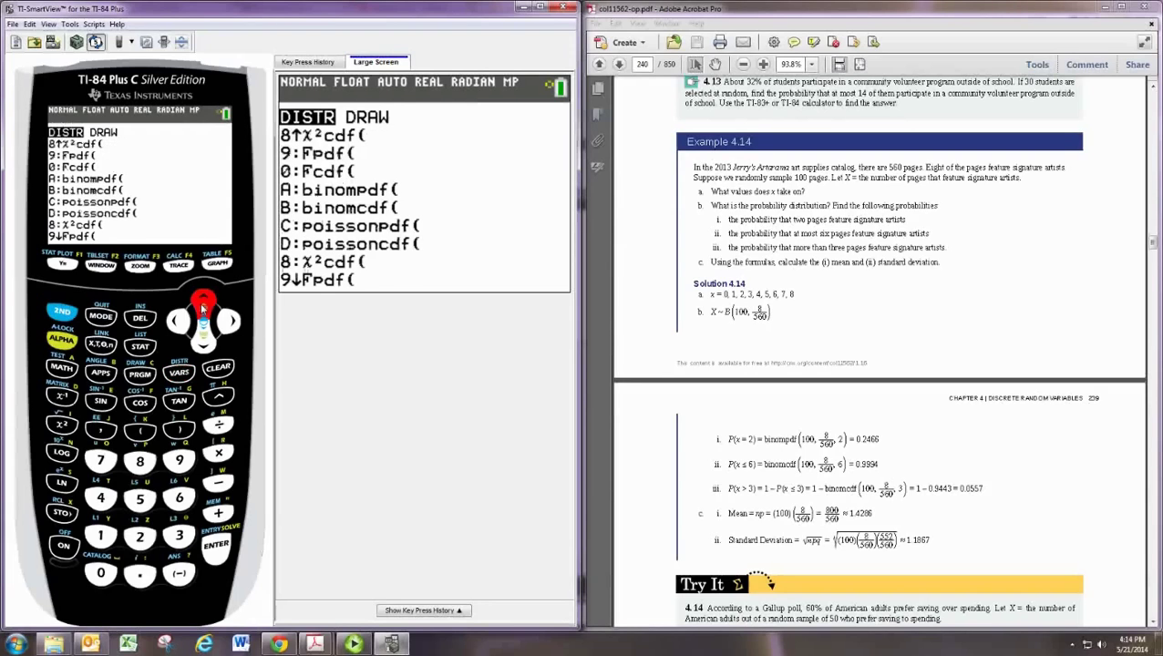
left_click(203, 310)
left_click(202, 310)
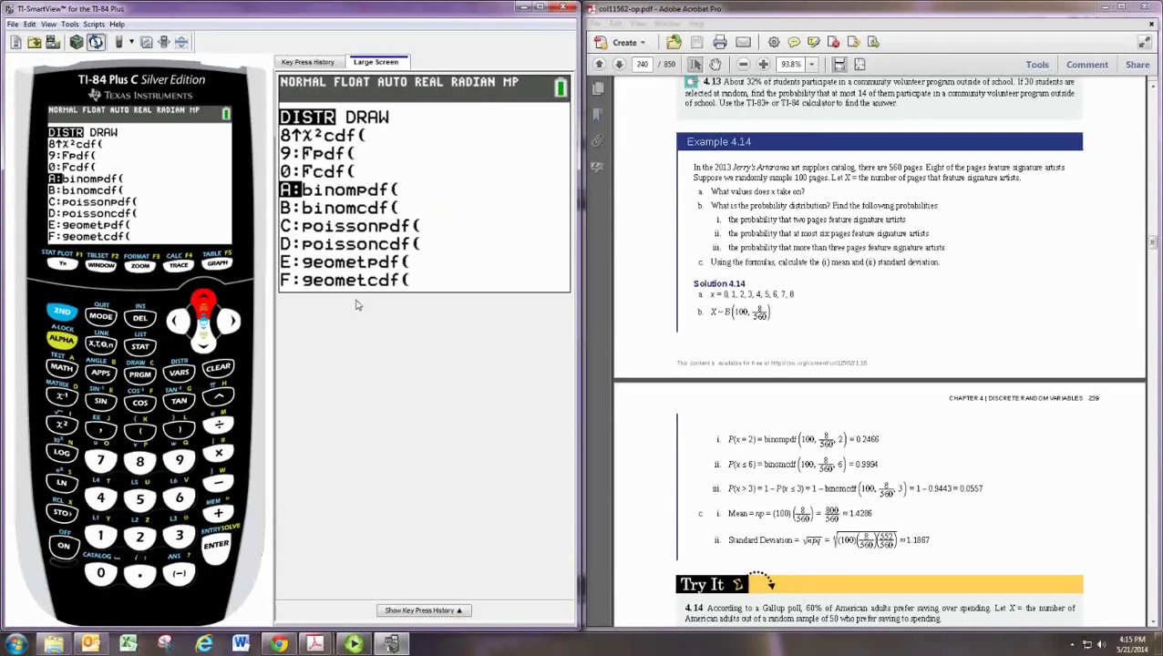
Step: Open the binompdf form and enter trials 100 and p 8/560
left_click(209, 538)
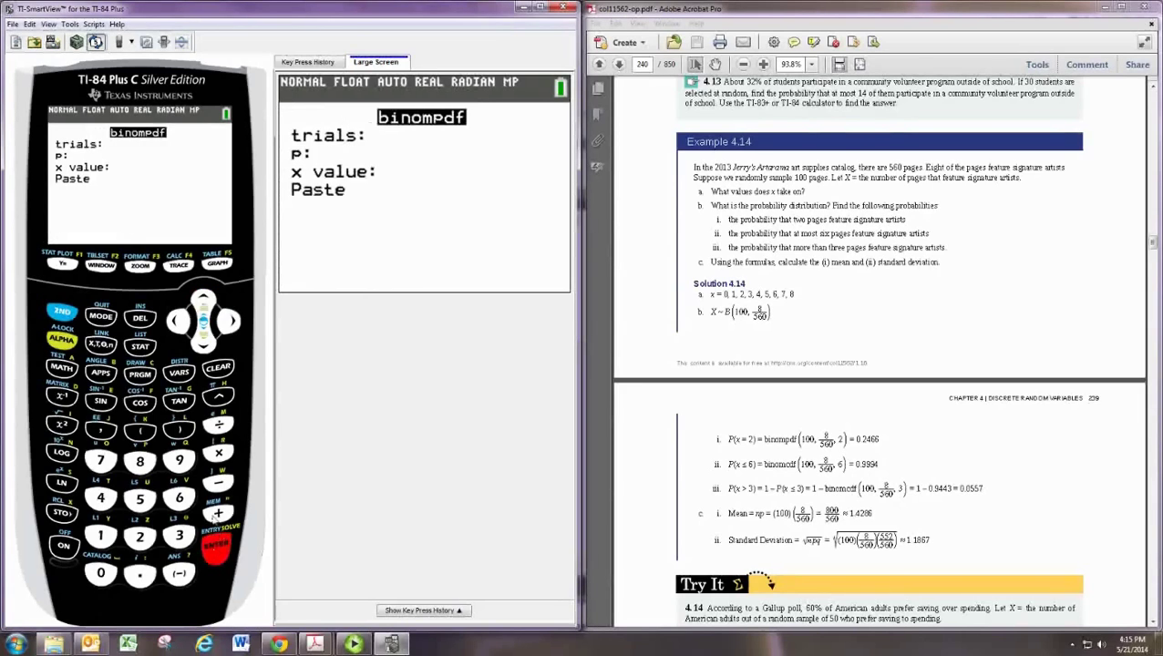
left_click(101, 538)
left_click(101, 575)
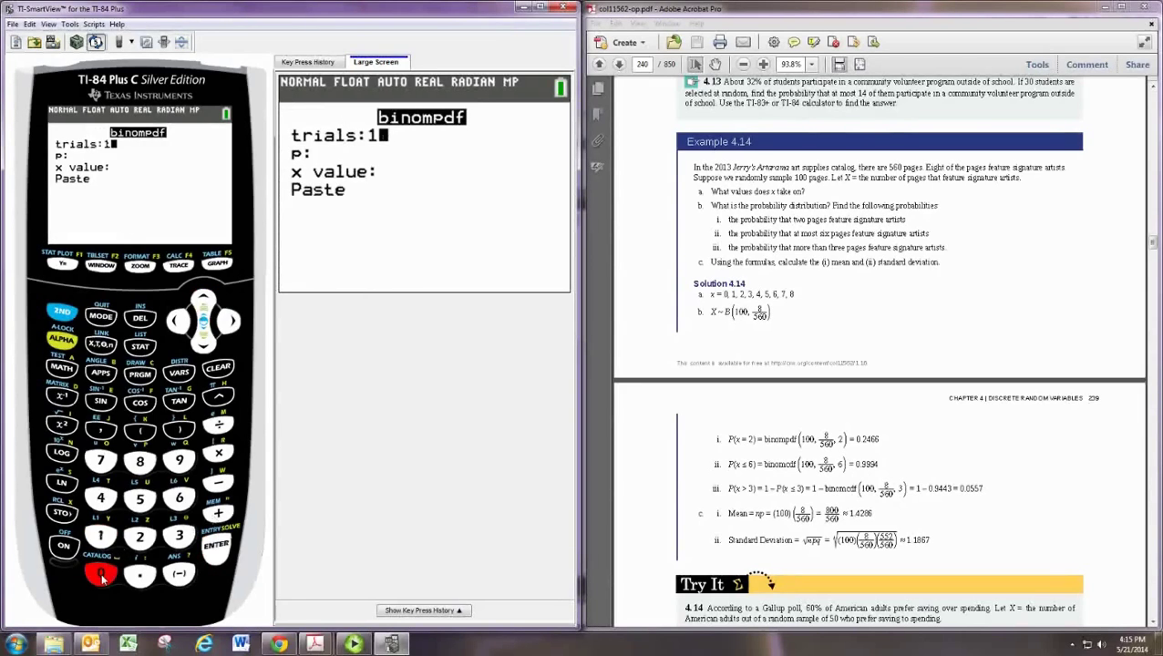
left_click(101, 574)
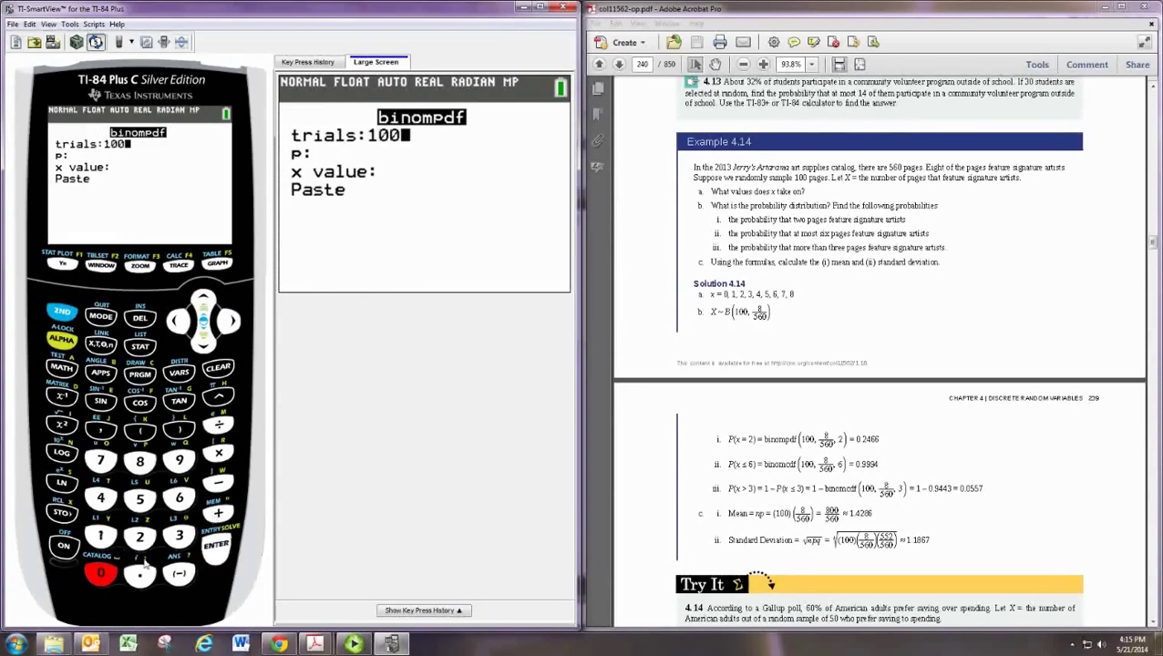
left_click(212, 547)
left_click(139, 461)
left_click(218, 426)
left_click(140, 499)
left_click(179, 499)
left_click(101, 574)
left_click(217, 548)
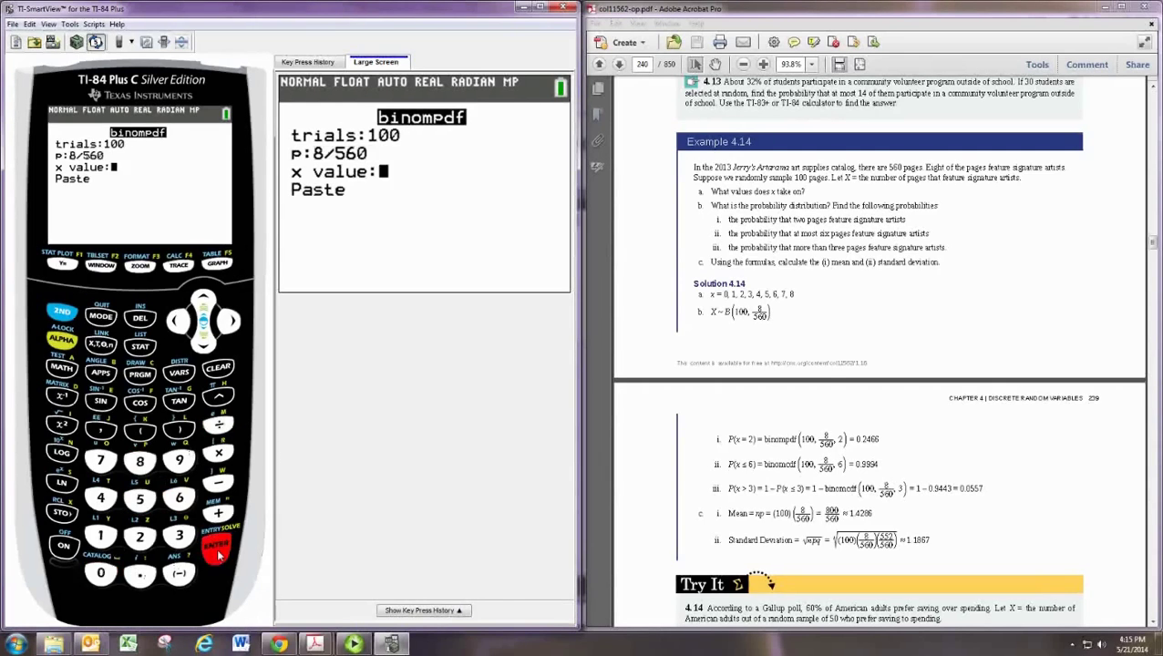
Step: Set x value 2, paste and evaluate to .2466107987, then zoom the PDF to 150%
left_click(140, 537)
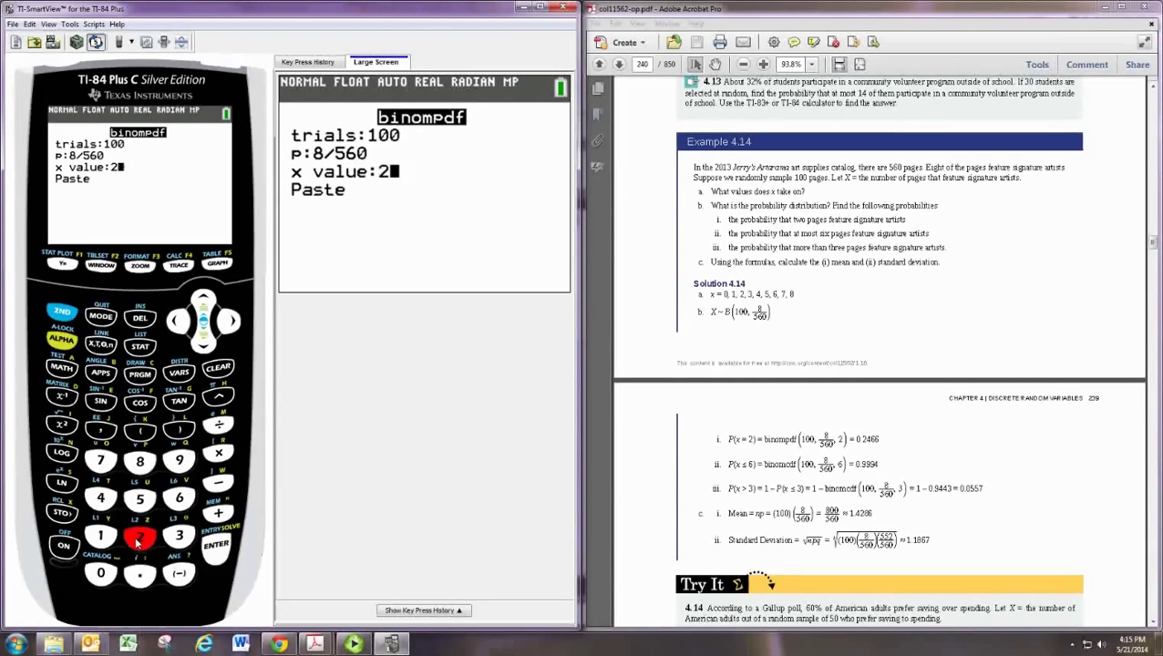
left_click(211, 551)
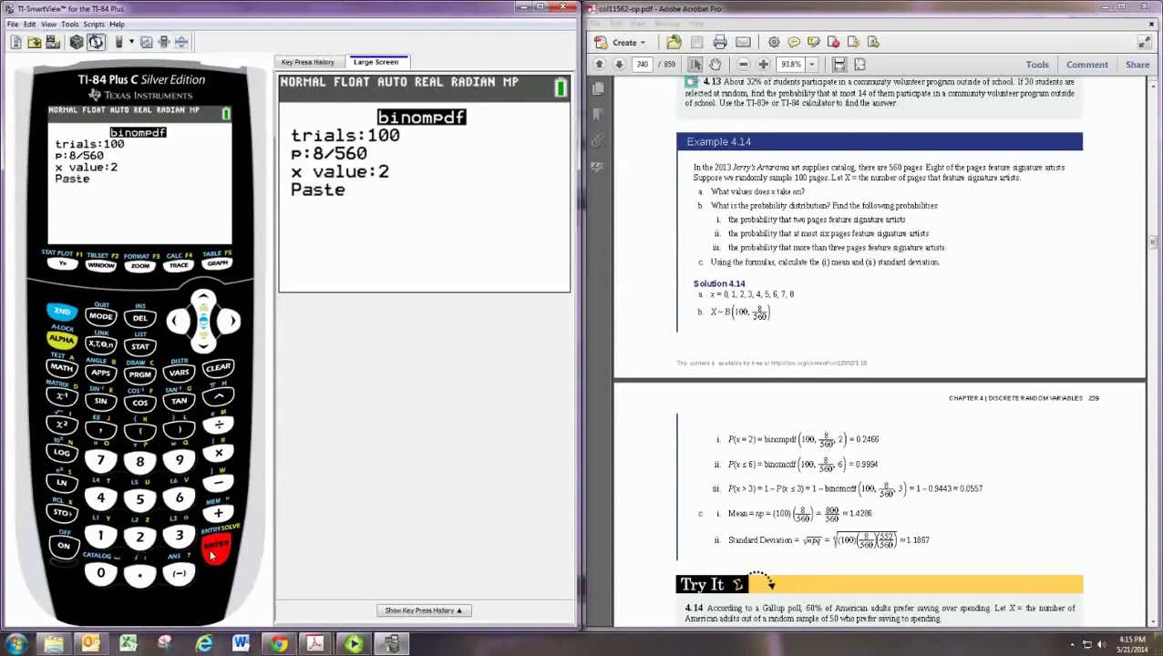
left_click(212, 552)
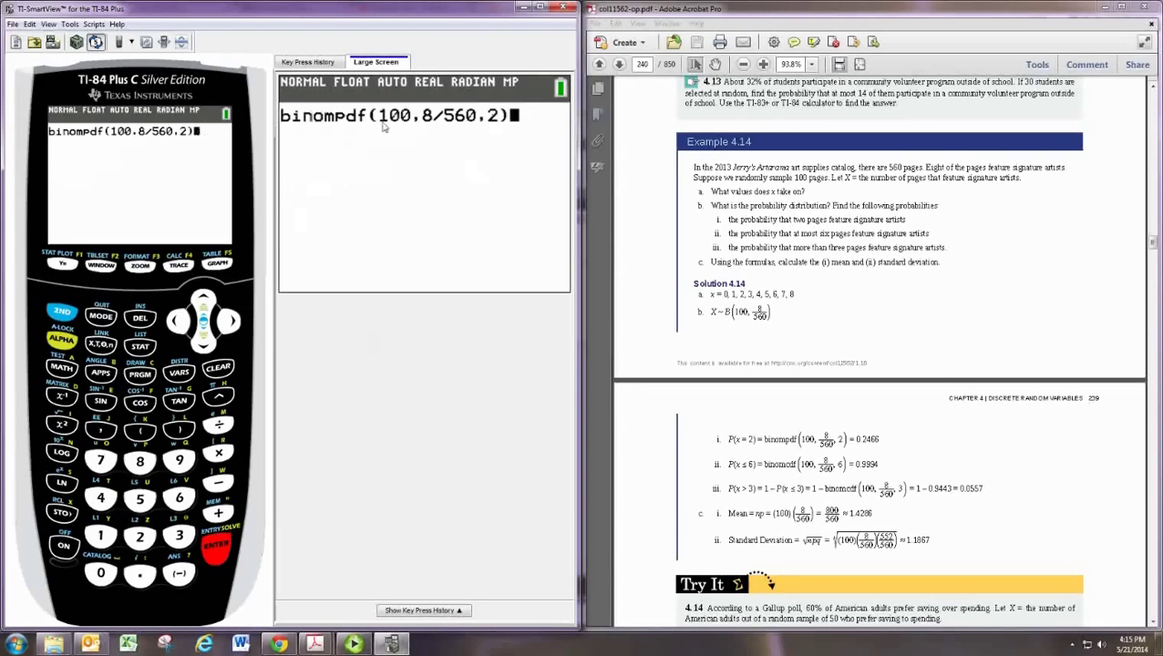
left_click(216, 549)
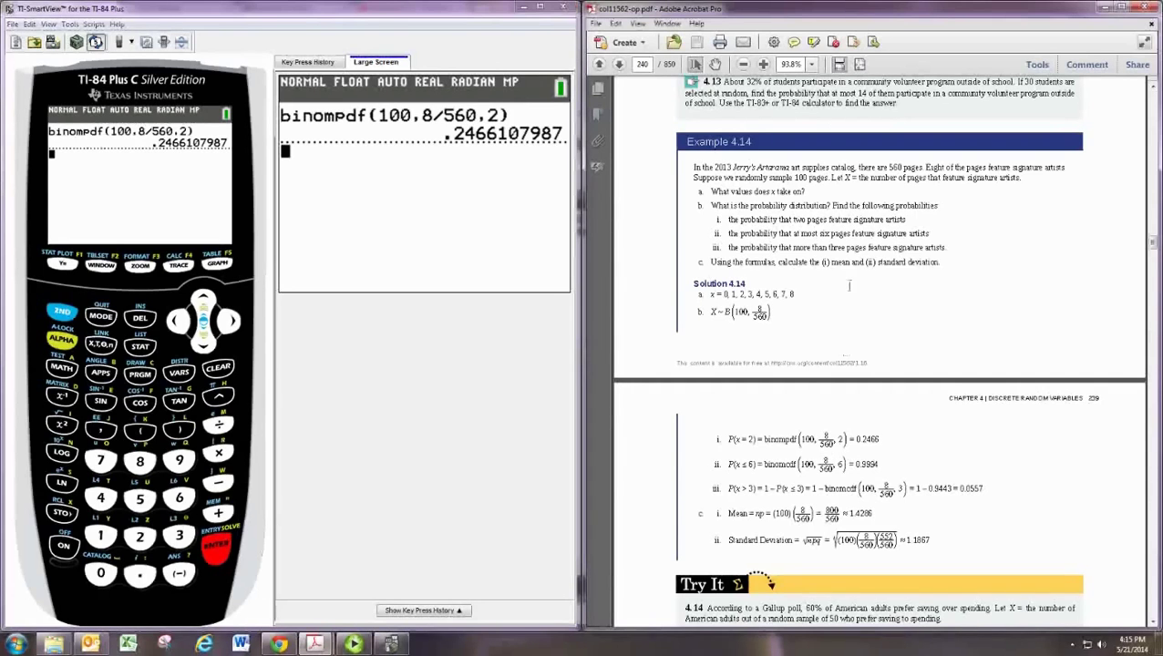
left_click(764, 63)
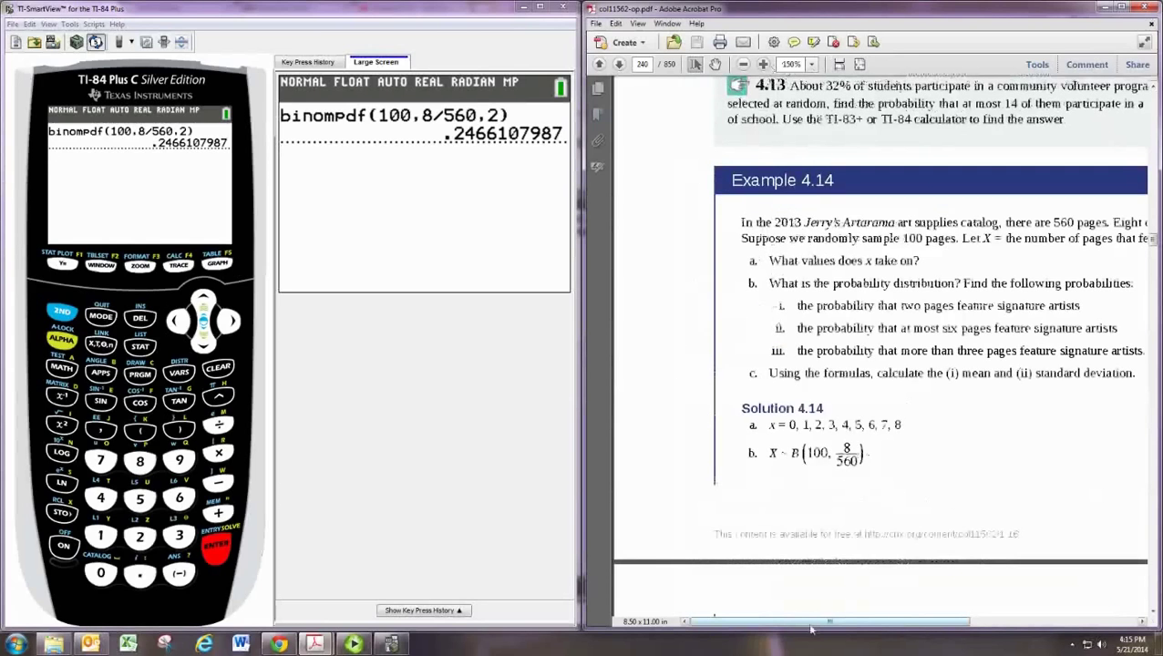
Step: Scroll the PDF right so Example 4.14's full width is visible
left_click_drag(811, 628, 862, 628)
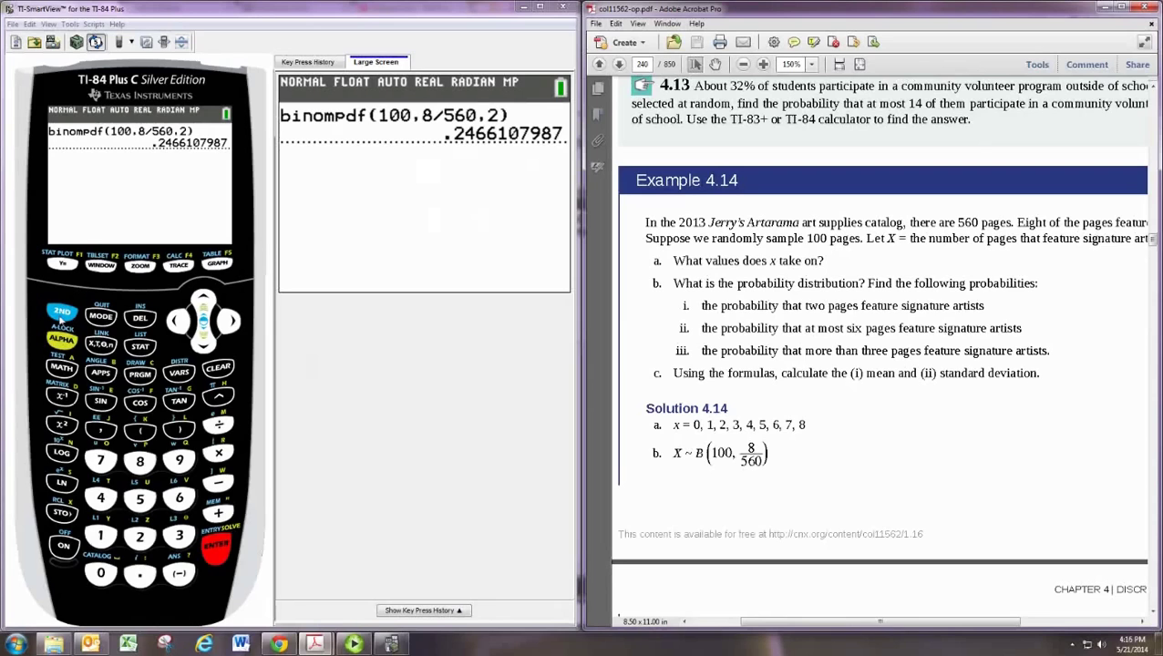
Step: Open the binomcdf form from DISTR and enter trials 100
left_click(62, 313)
left_click(179, 373)
left_click(203, 299)
left_click(203, 299)
left_click(203, 299)
left_click(204, 299)
left_click(203, 299)
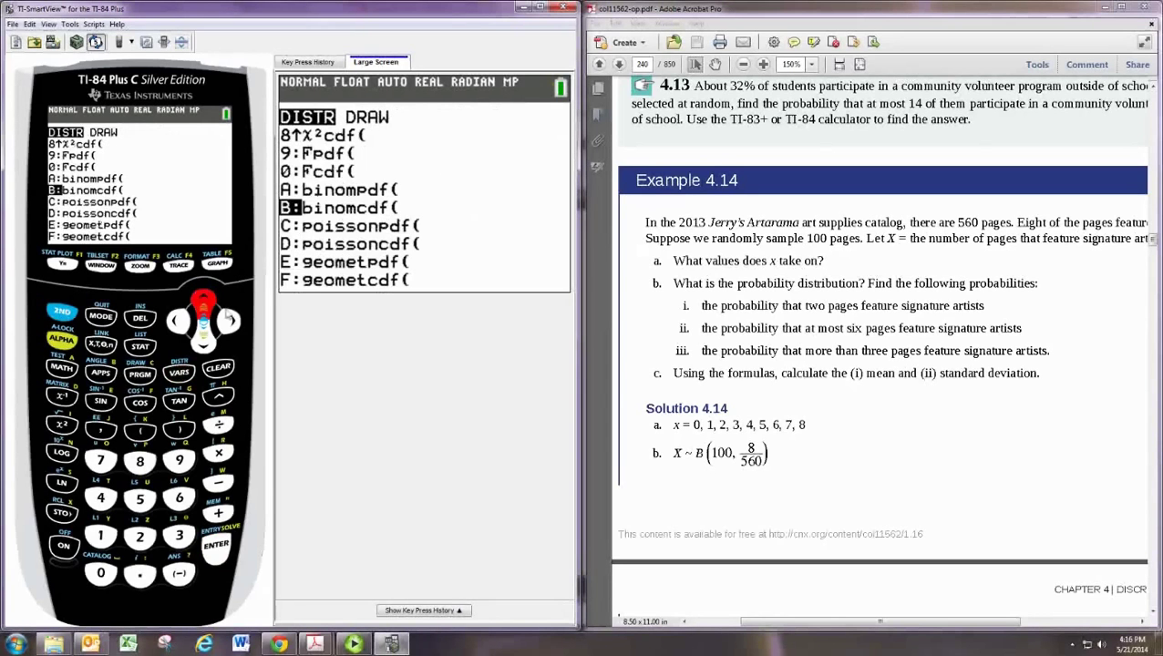
left_click(215, 552)
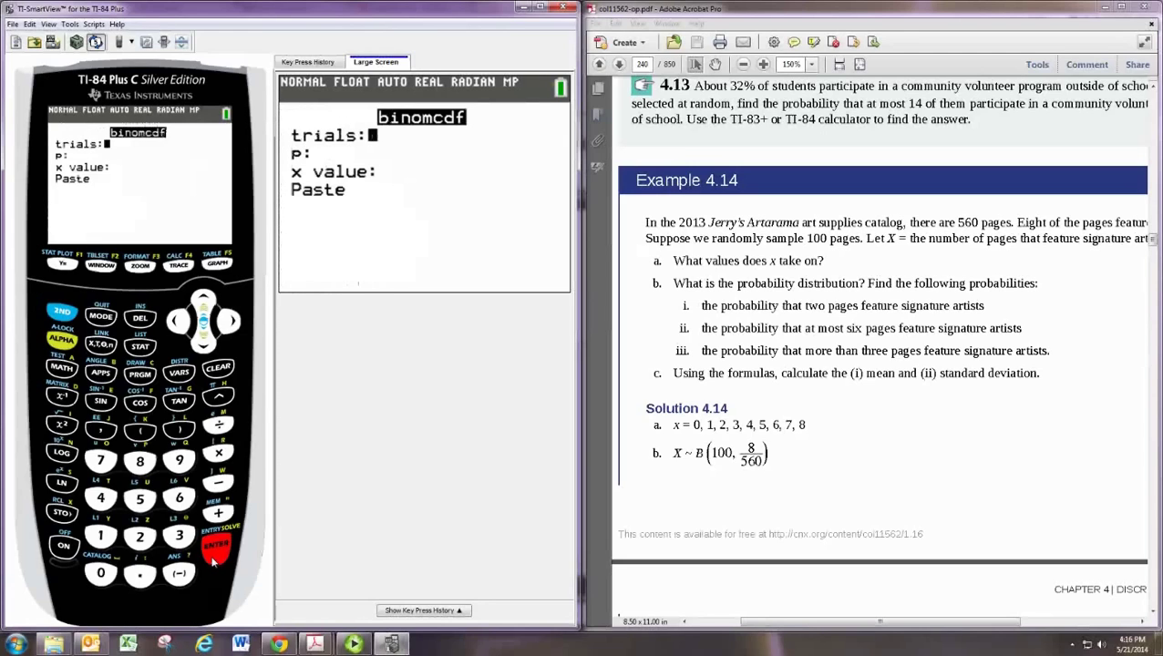
left_click(100, 536)
left_click(101, 573)
left_click(100, 573)
left_click(215, 547)
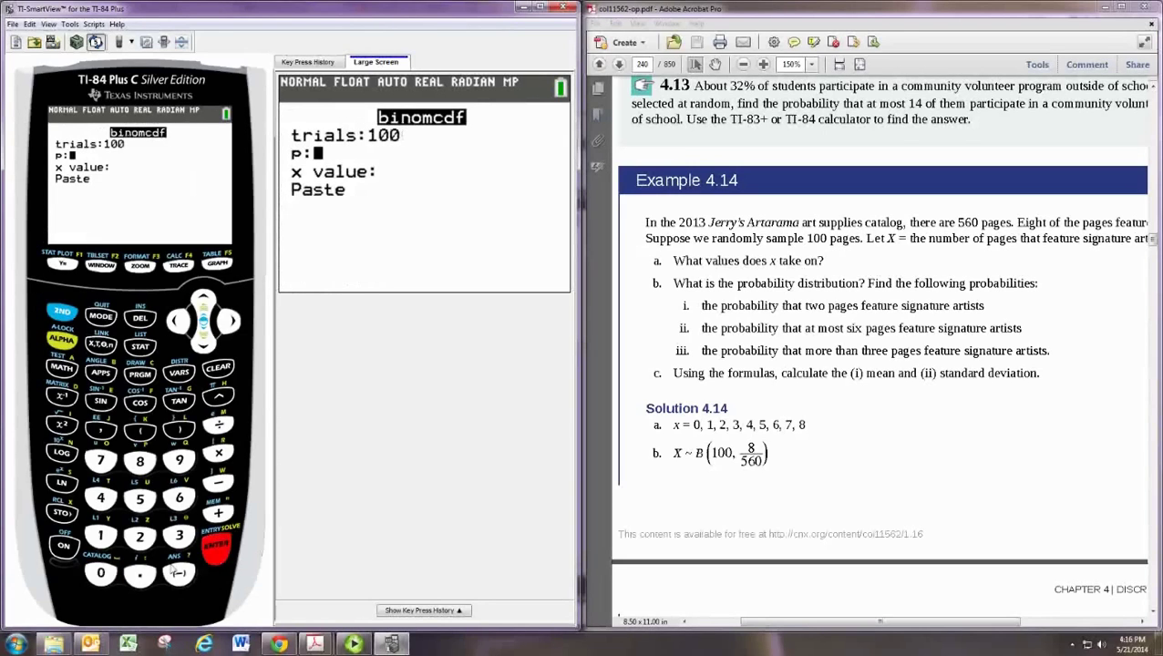
Step: Enter p 8/560 and x value 6, then paste and evaluate to .9993895625
left_click(139, 461)
left_click(229, 427)
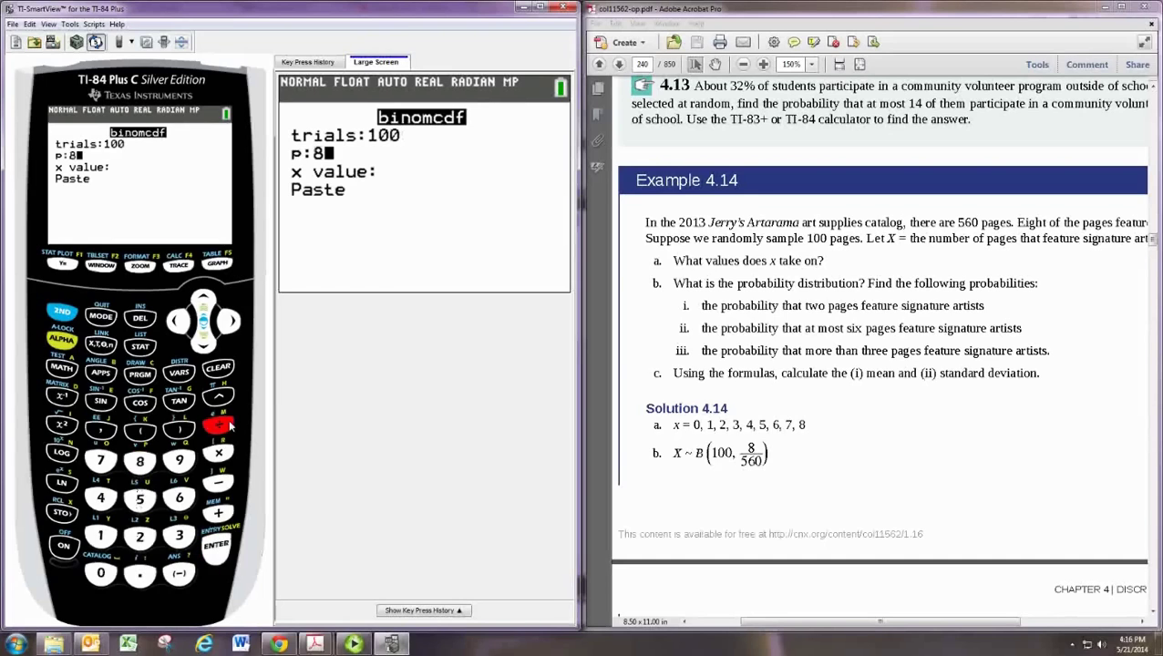
left_click(140, 499)
left_click(179, 498)
left_click(101, 574)
left_click(216, 545)
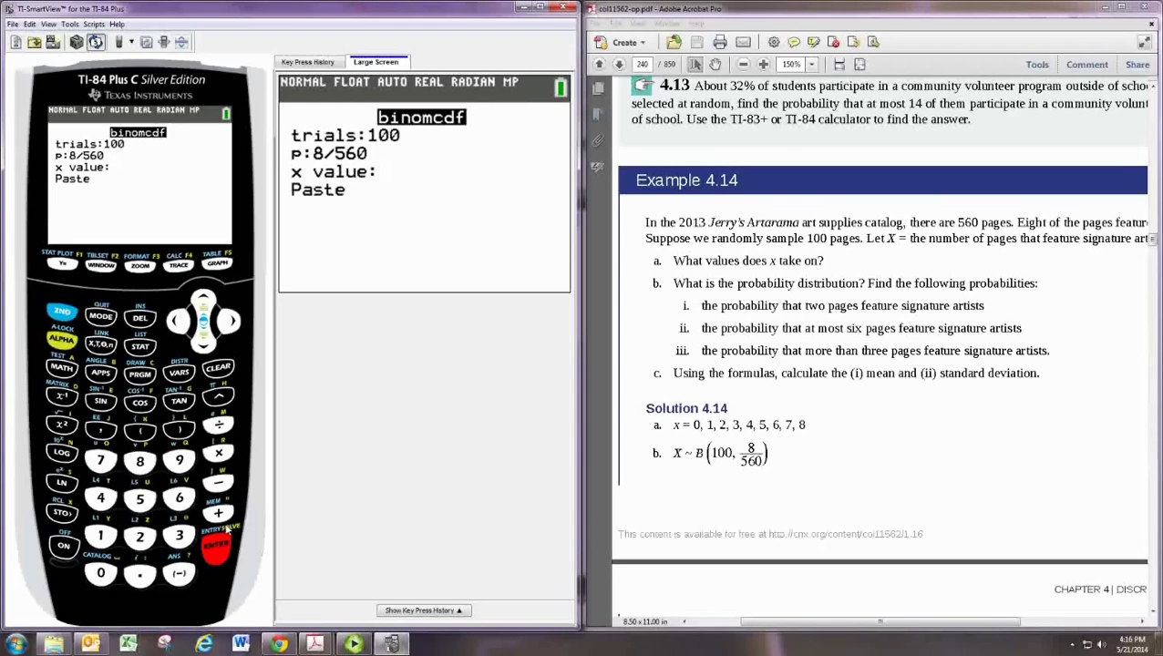
left_click(182, 499)
left_click(219, 548)
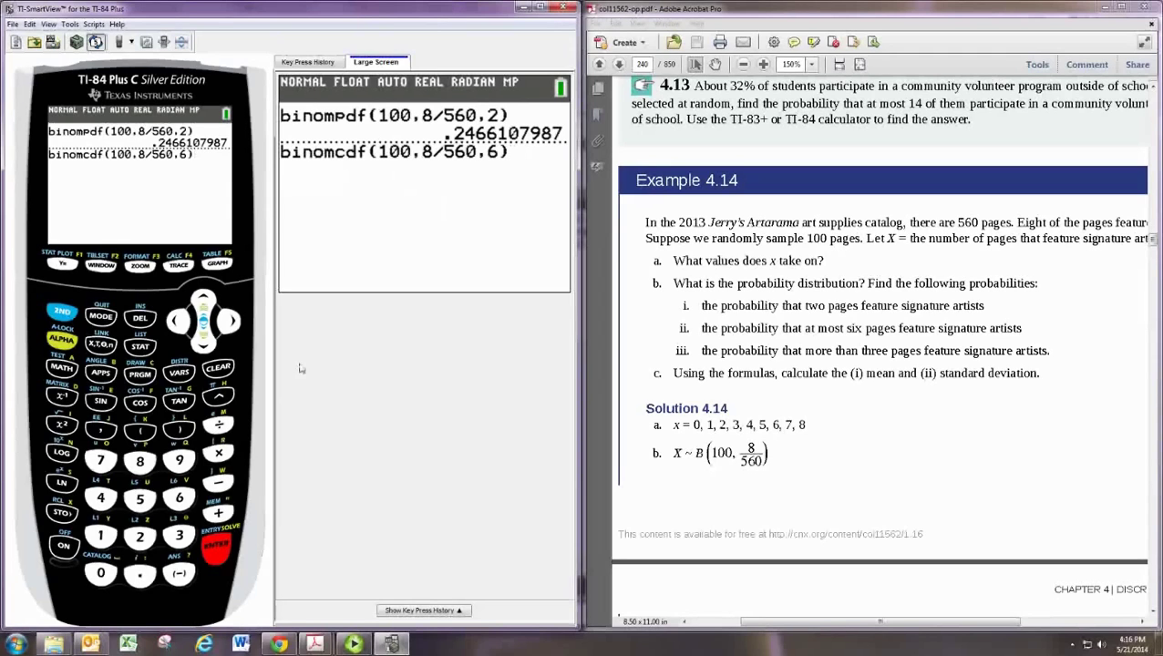
left_click(217, 550)
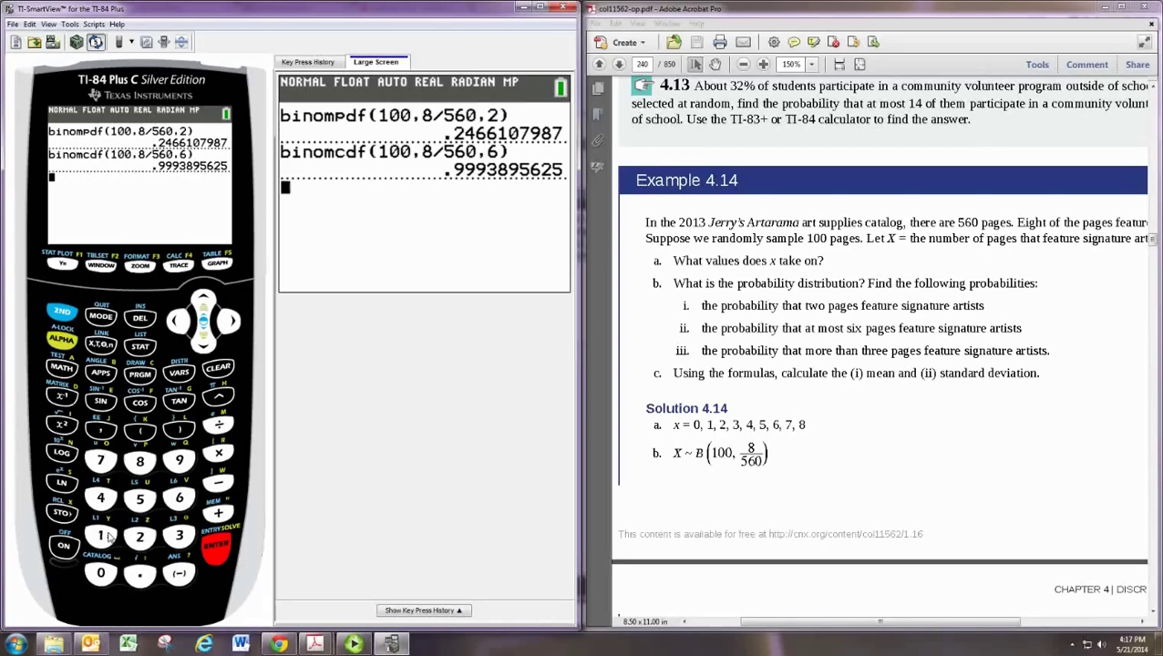
Step: Type 1- on the home screen and choose binomcdf from DISTR
left_click(108, 537)
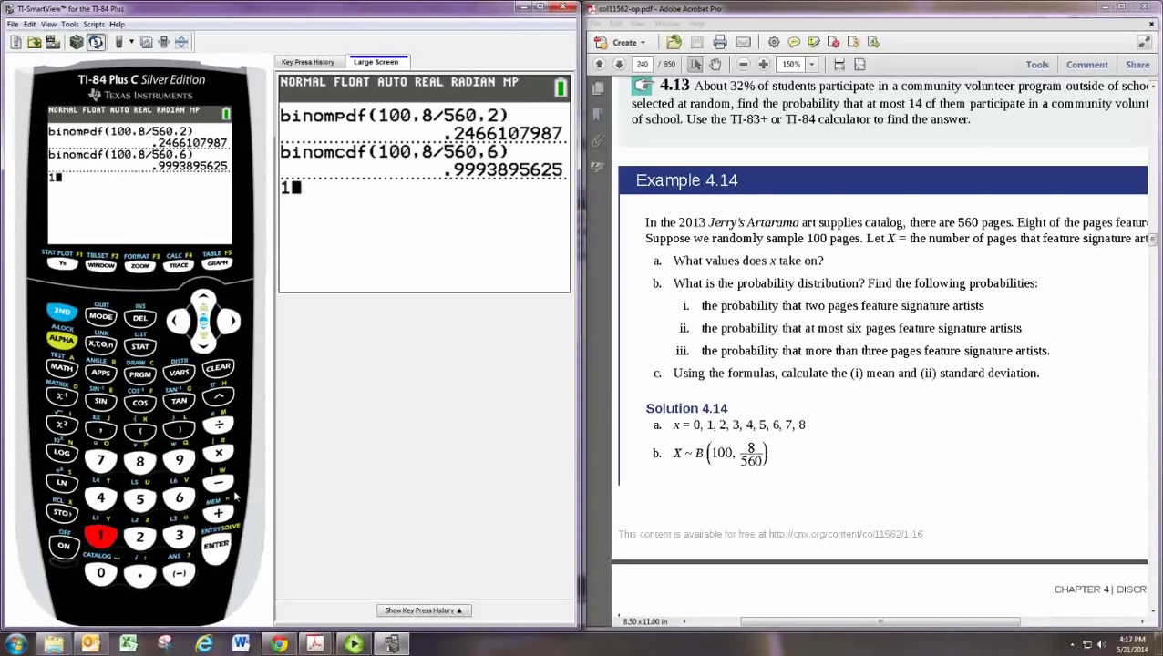
left_click(221, 484)
left_click(62, 312)
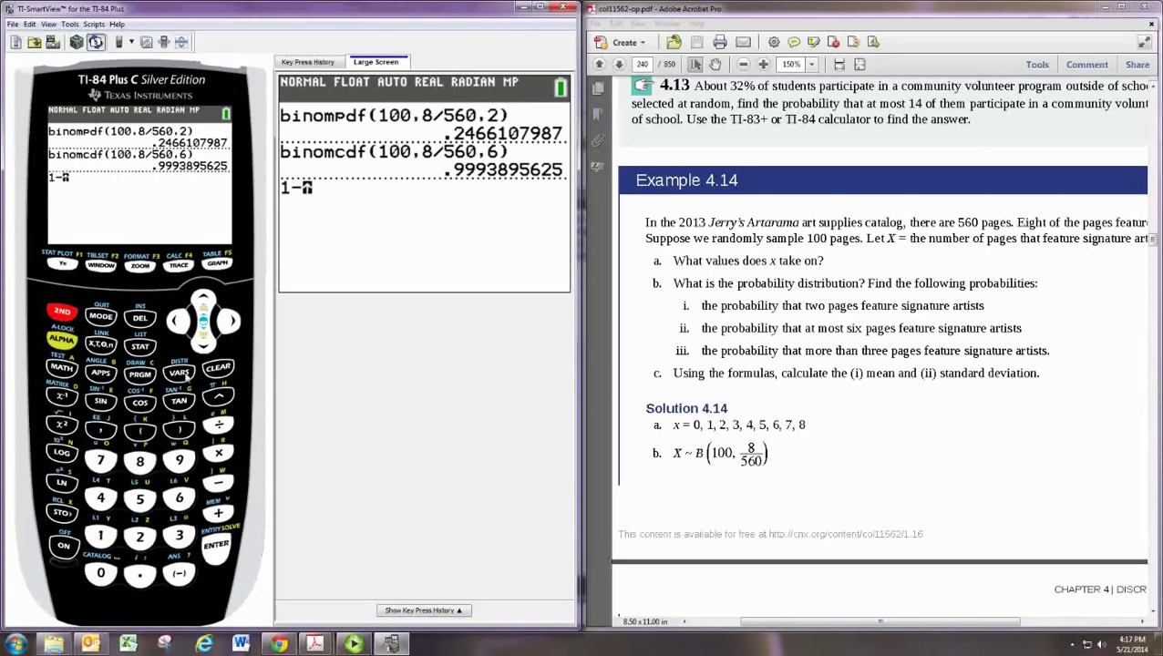
left_click(179, 372)
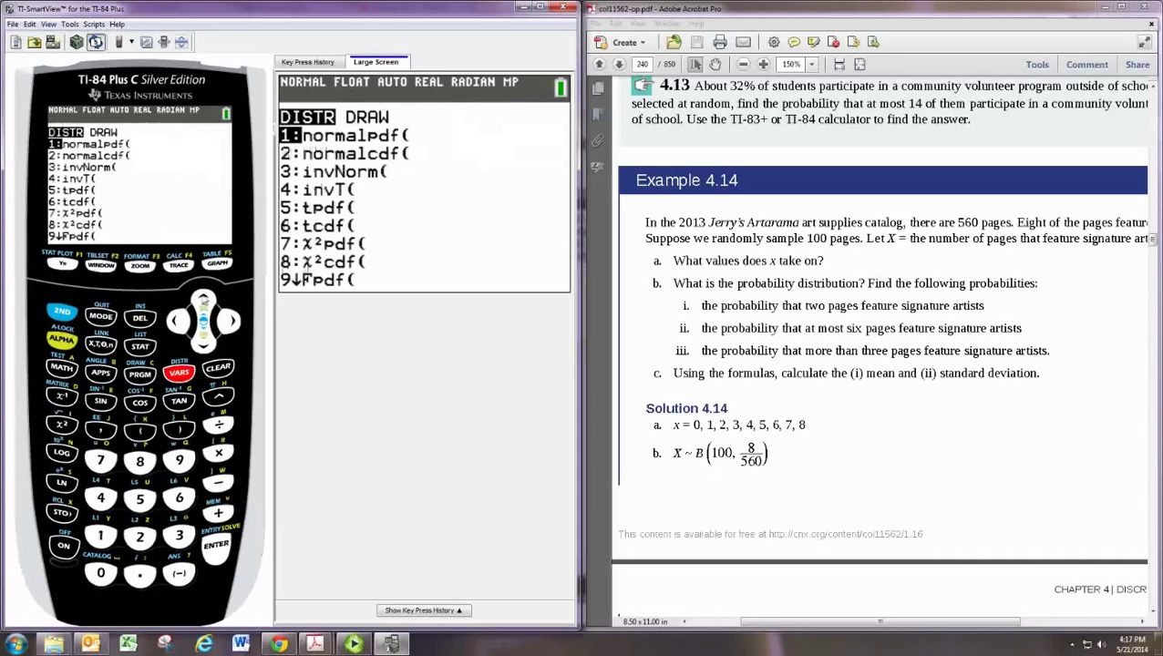
left_click(203, 301)
left_click(203, 301)
left_click(203, 301)
left_click(203, 301)
left_click(203, 300)
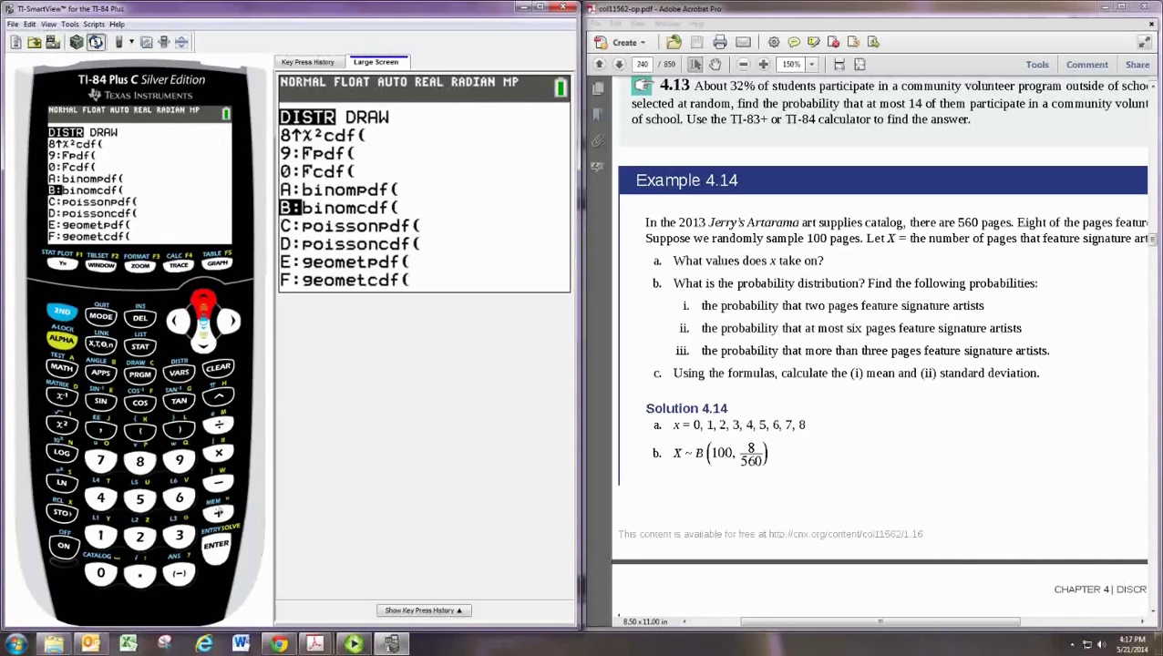
left_click(217, 547)
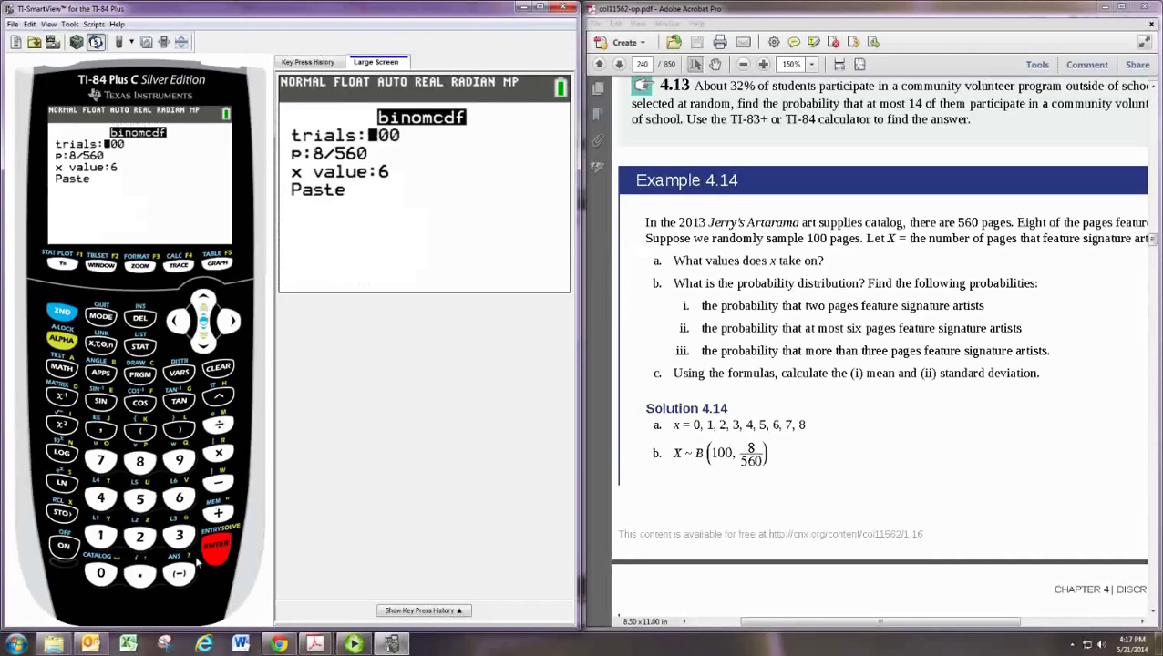
Step: Keep trials 100 and p 8/560, set x to 3, paste and evaluate to .0556810052
left_click(213, 557)
left_click(213, 557)
left_click(180, 539)
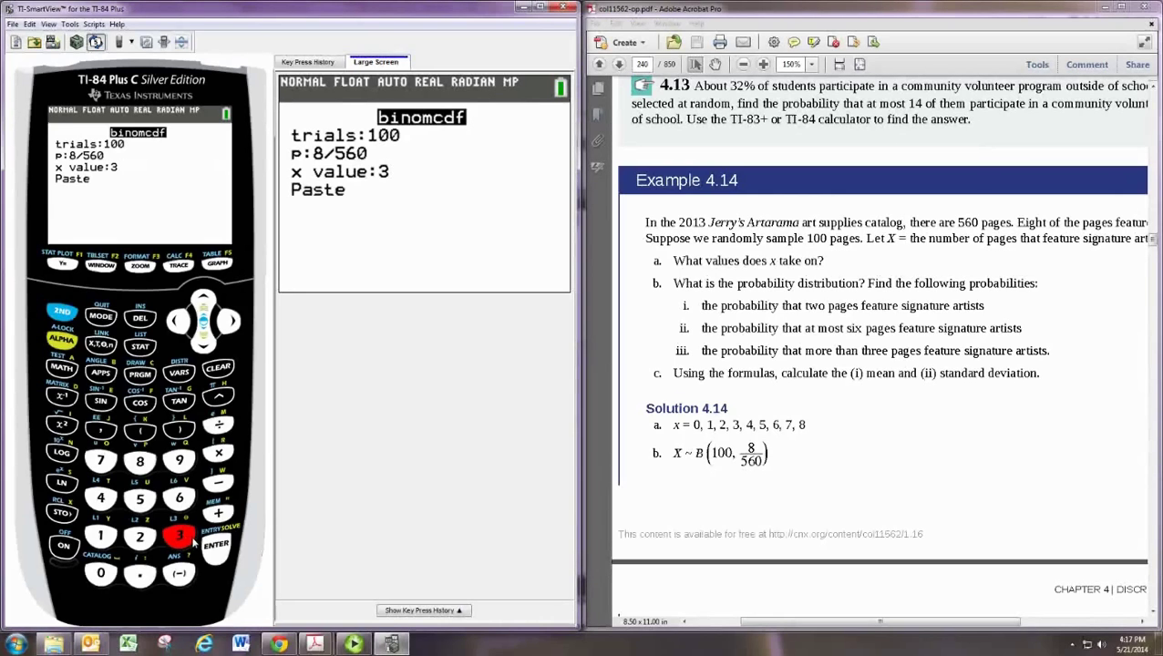
left_click(215, 549)
left_click(215, 554)
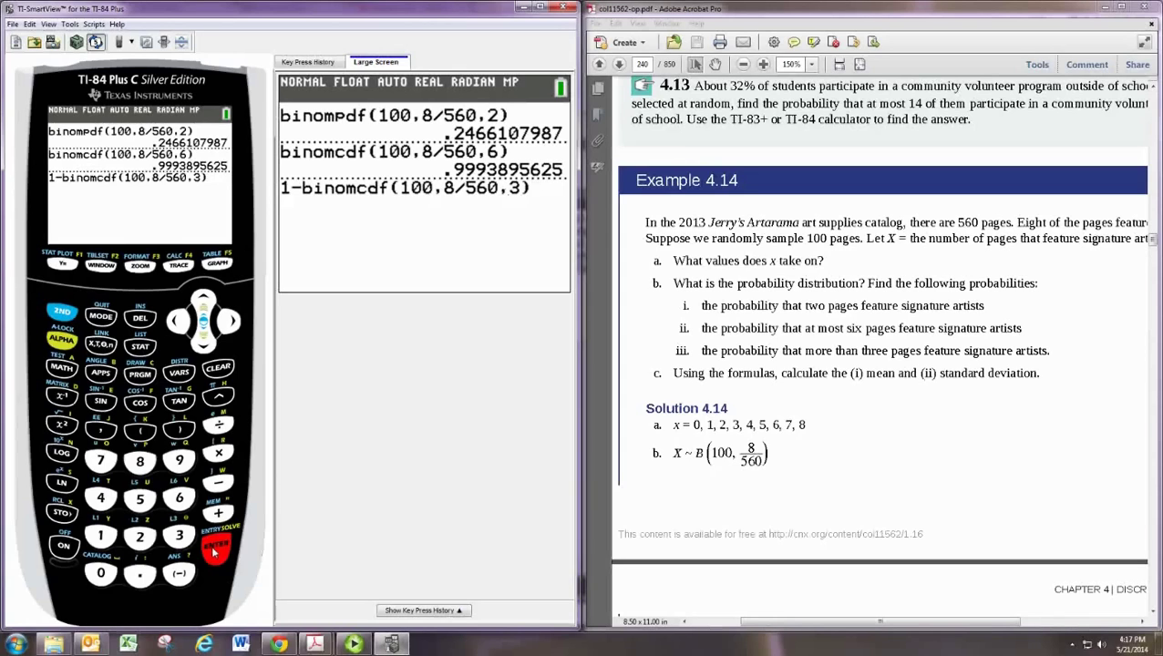
left_click(215, 549)
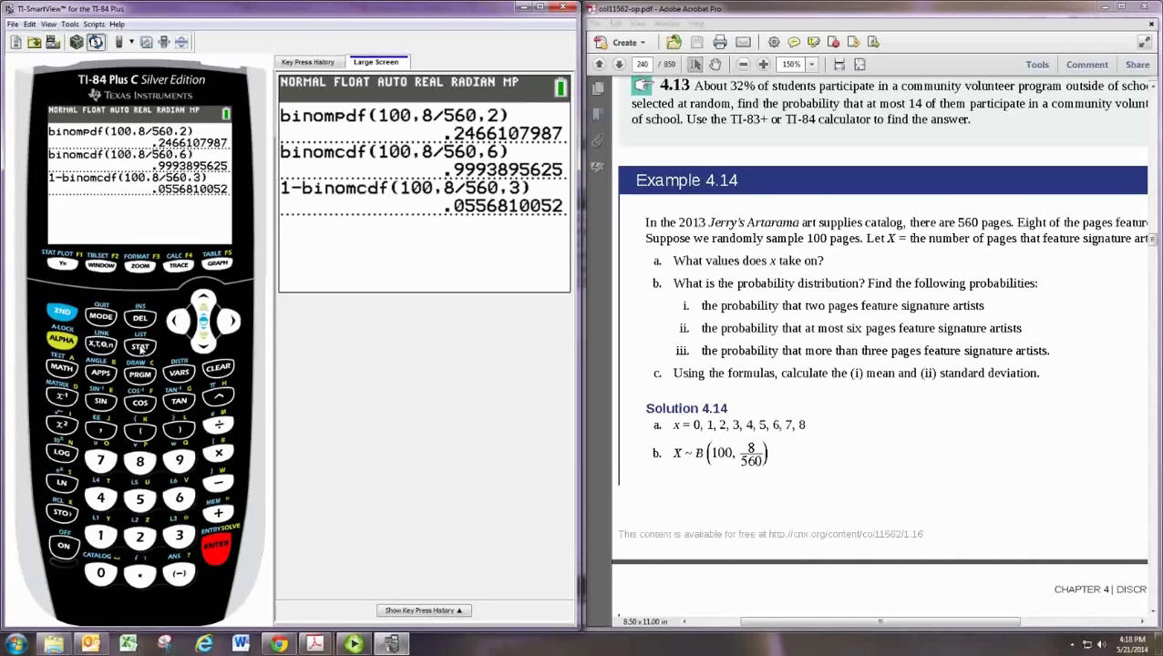
Step: Open the STAT list editor and clear all data from L1 and L2
left_click(139, 348)
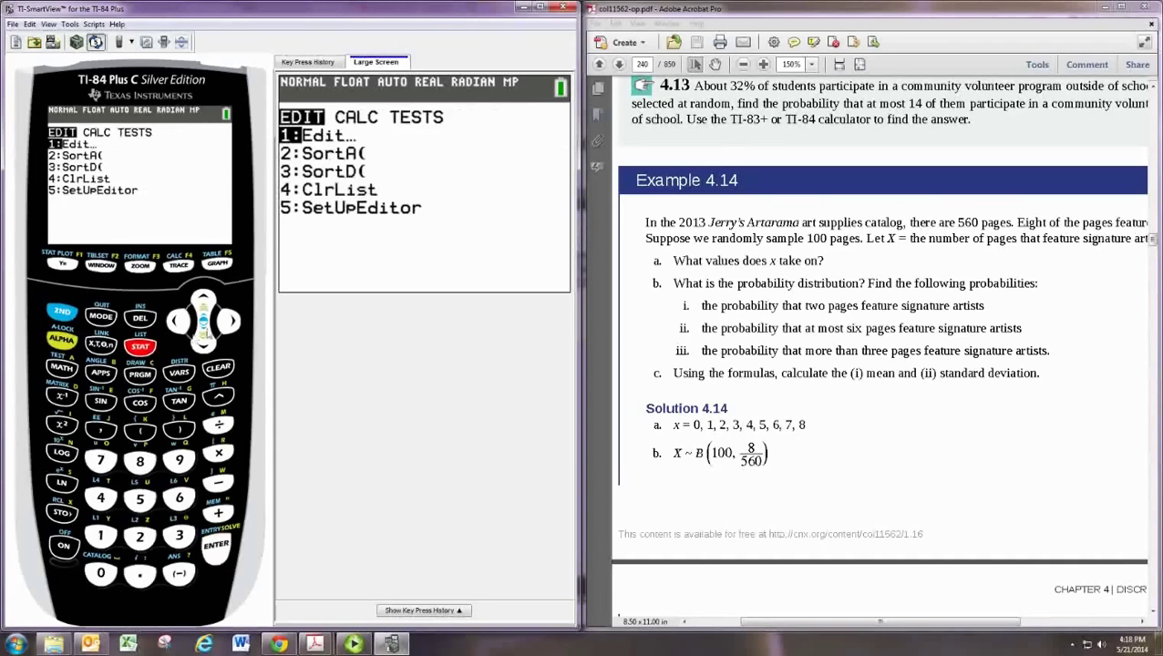
left_click(216, 547)
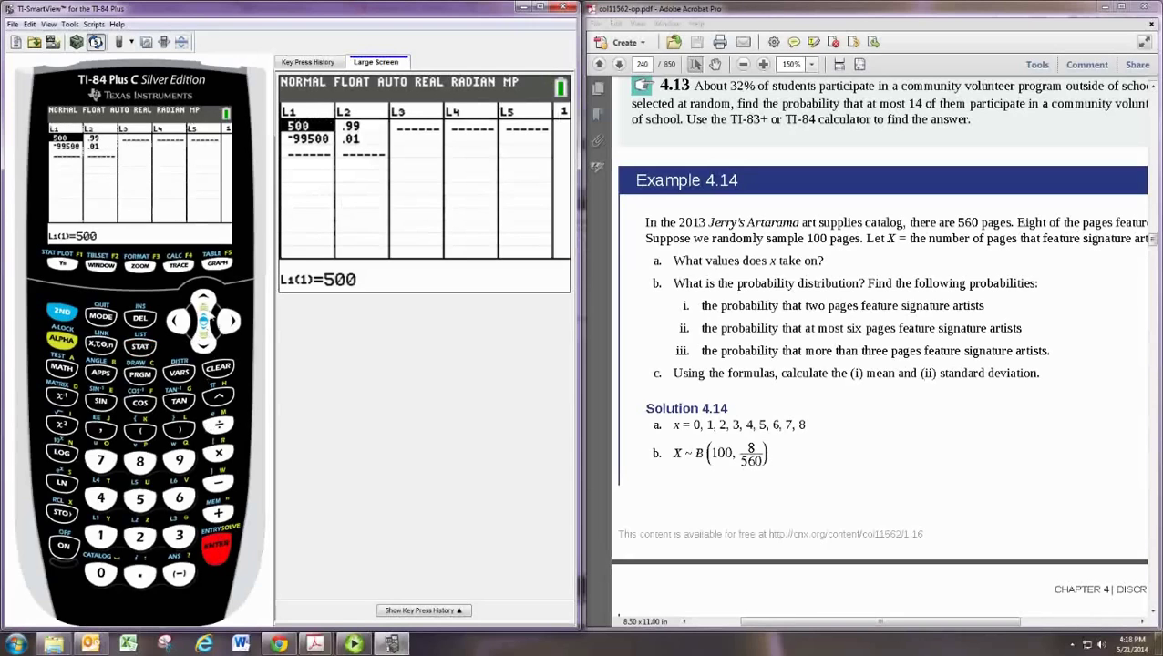
left_click(203, 300)
left_click(218, 367)
left_click(216, 547)
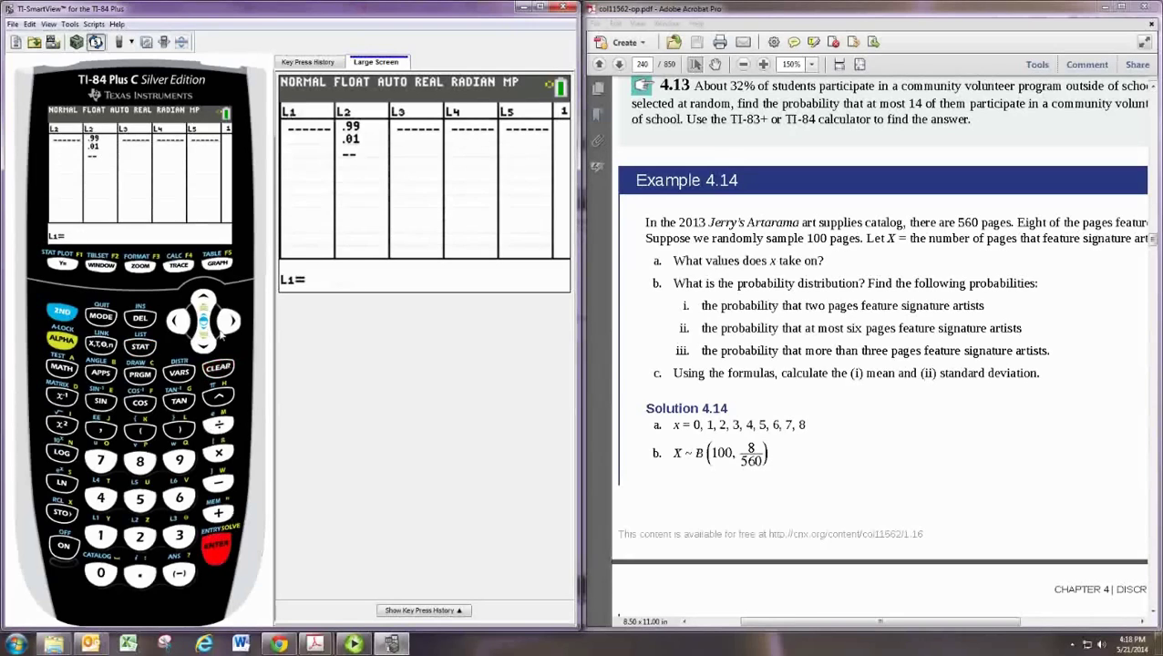
left_click(230, 321)
left_click(203, 301)
left_click(218, 367)
left_click(216, 547)
left_click(177, 321)
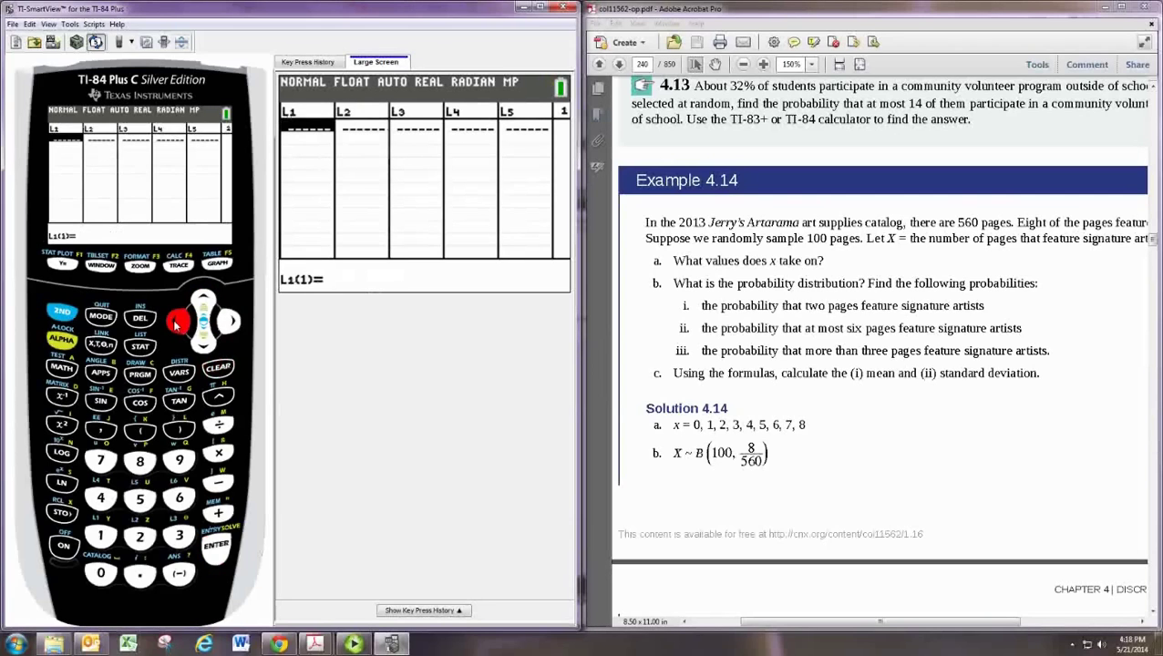
Step: Enter the x values 0 through 8 into L1
key("0")
left_click(216, 546)
left_click(100, 536)
left_click(216, 547)
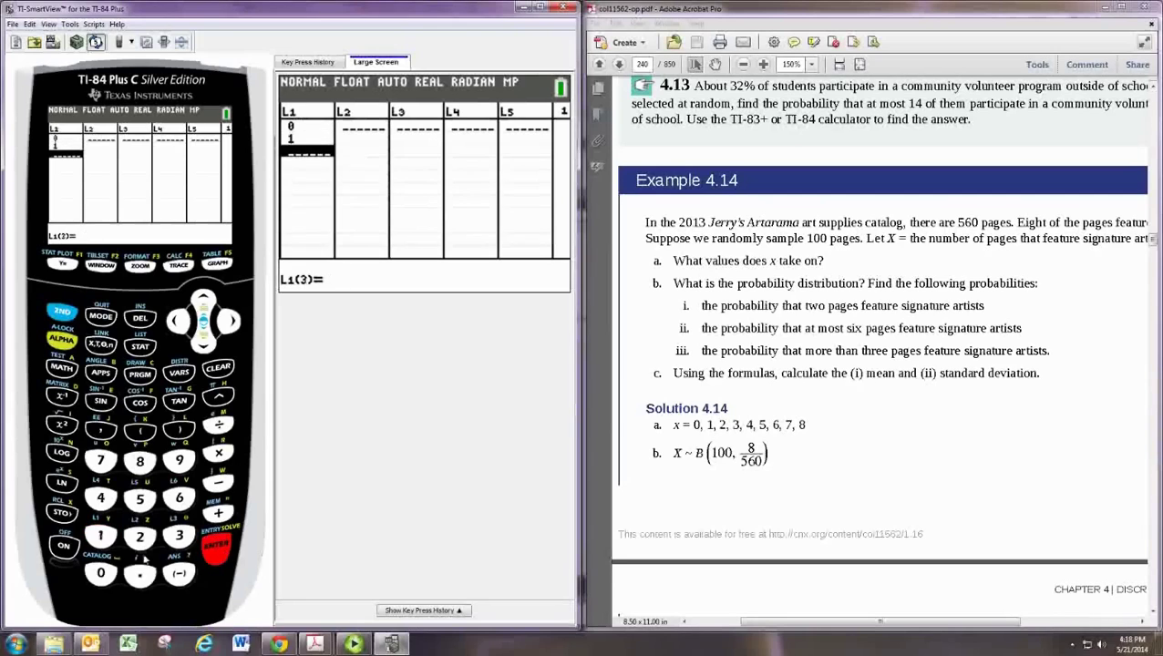
key("2")
left_click(216, 546)
left_click(180, 536)
key("Return")
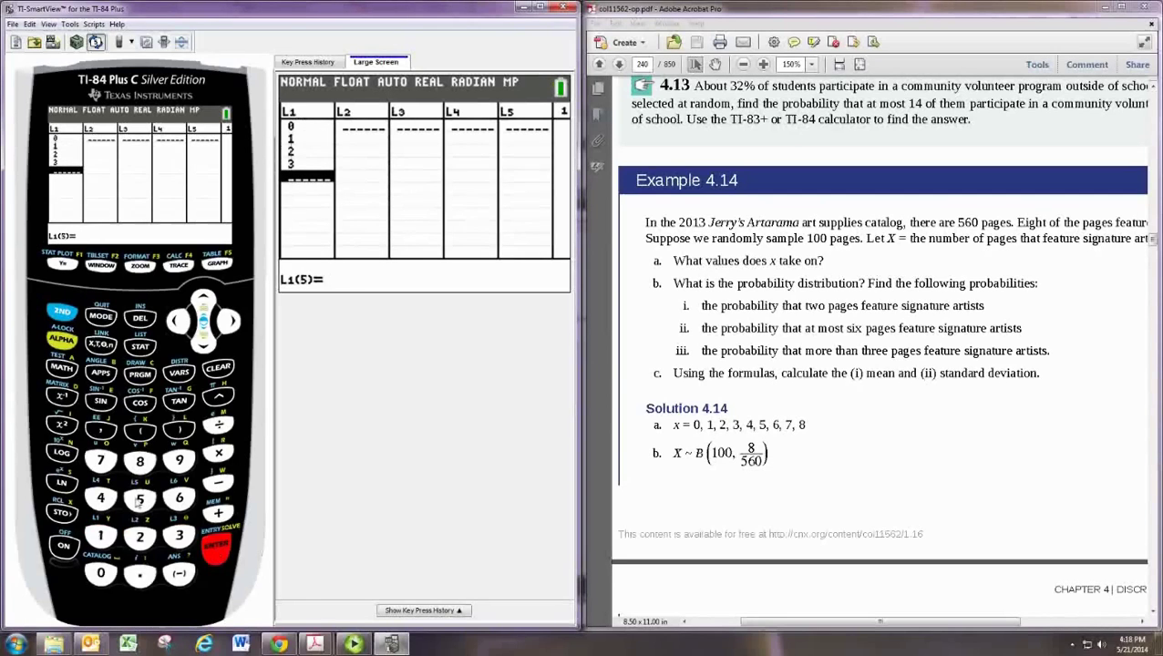
key("4")
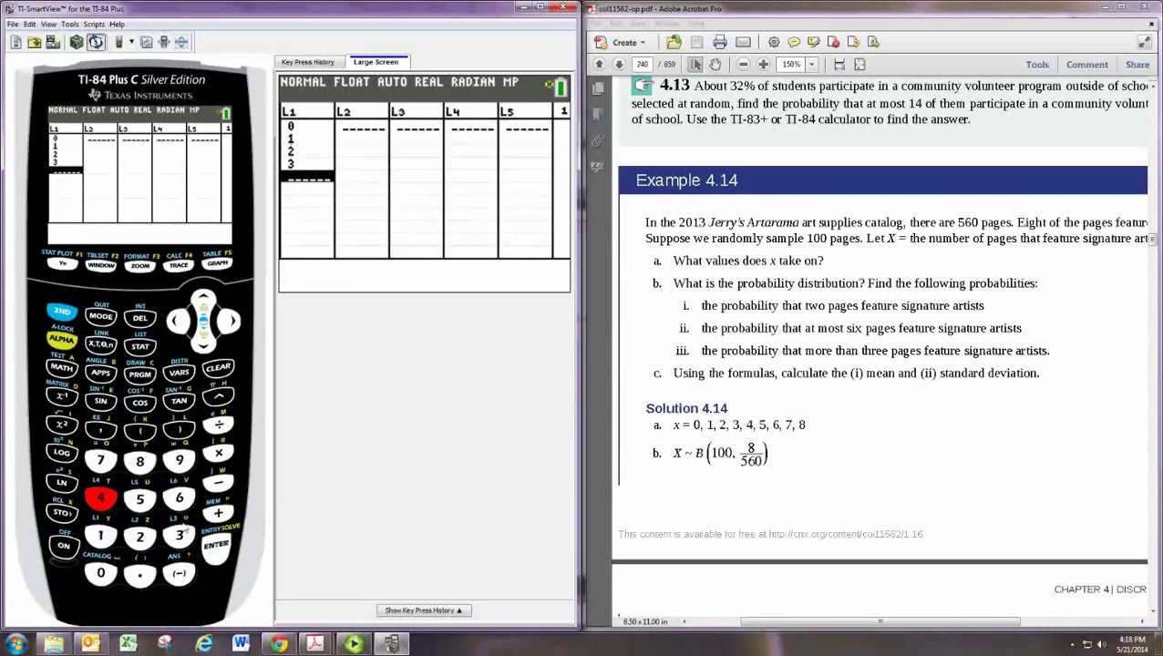
key("Return")
key("5")
key("Return")
key("6")
key("Return")
key("7")
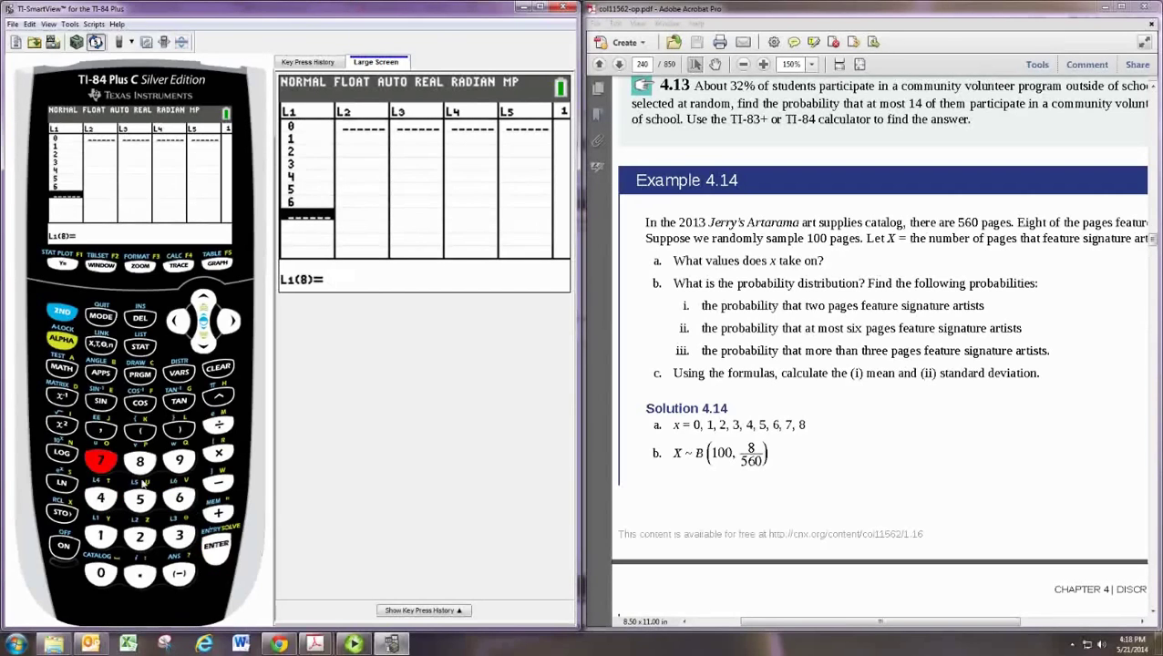
left_click(216, 545)
key("8")
left_click(221, 545)
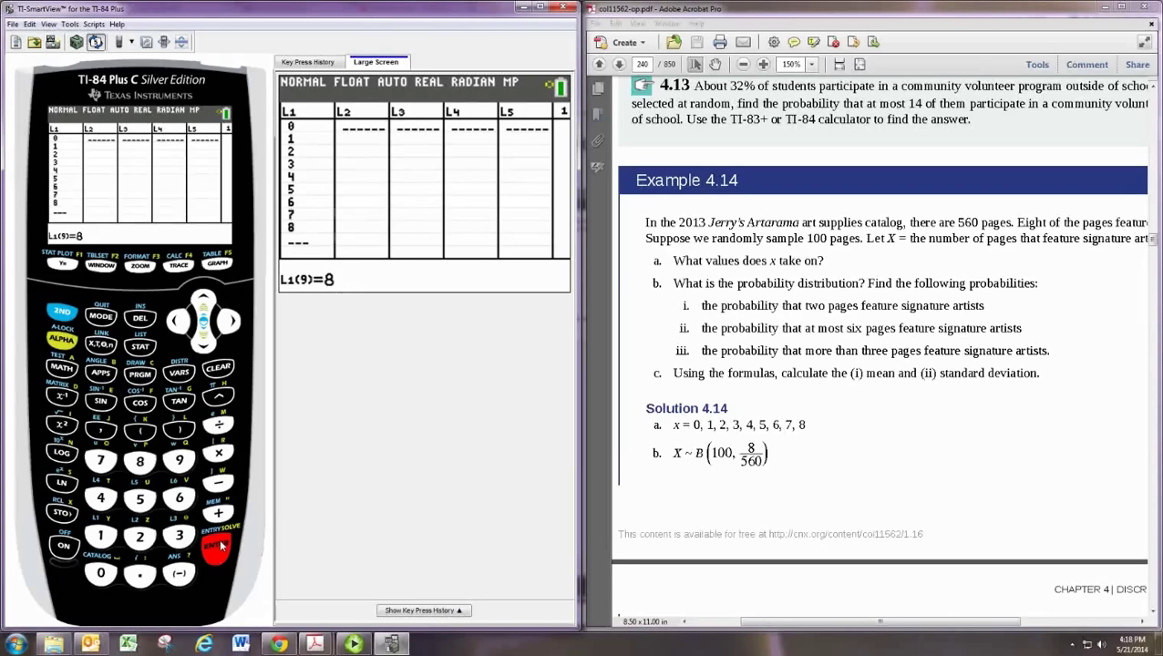
key("Up")
key("Up")
key("Up")
key("Up")
key("Up")
key("Up")
key("Up")
key("Up")
key("Up")
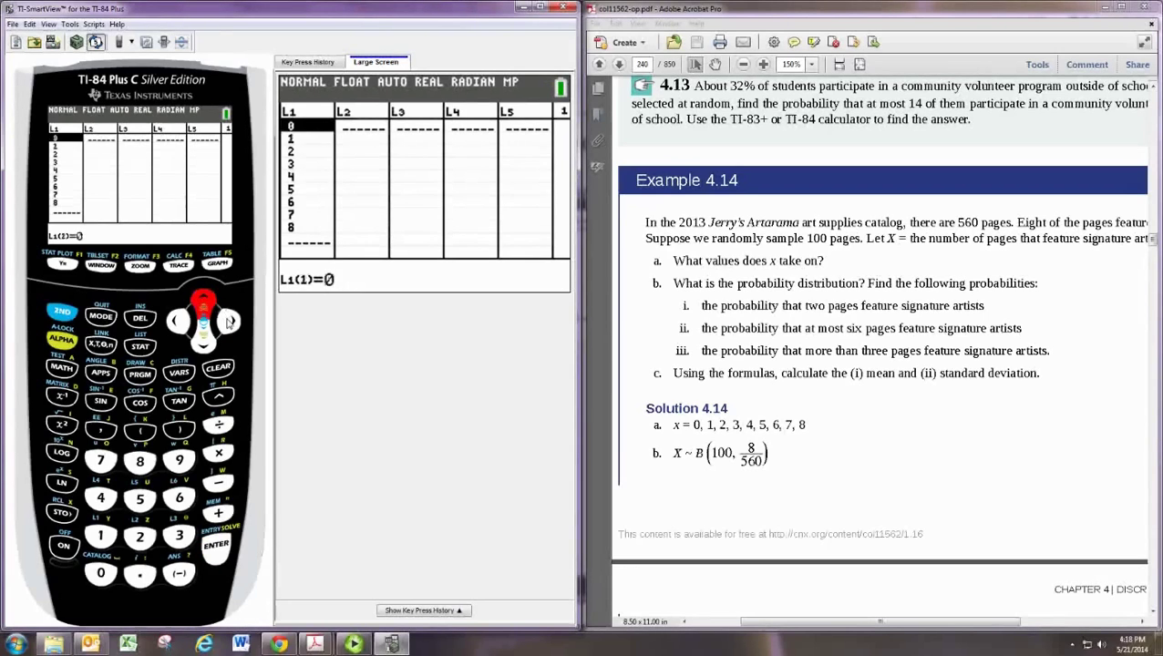
left_click(229, 321)
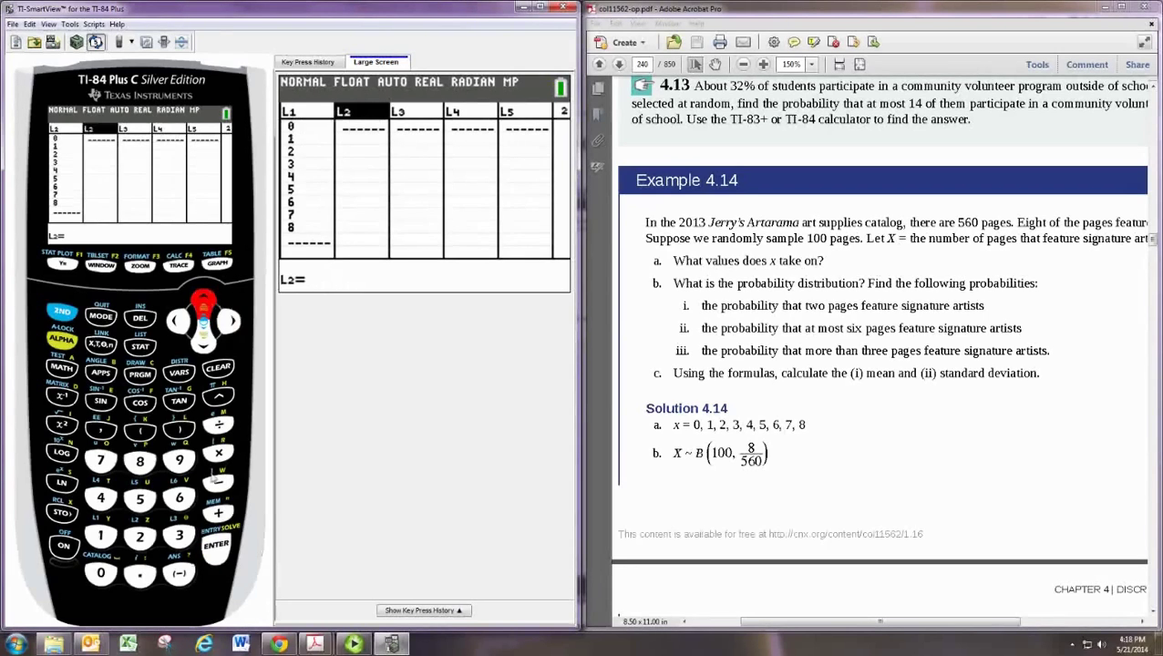
Step: Start an L2 formula with the binompdf form, entering trials 100
key("Return")
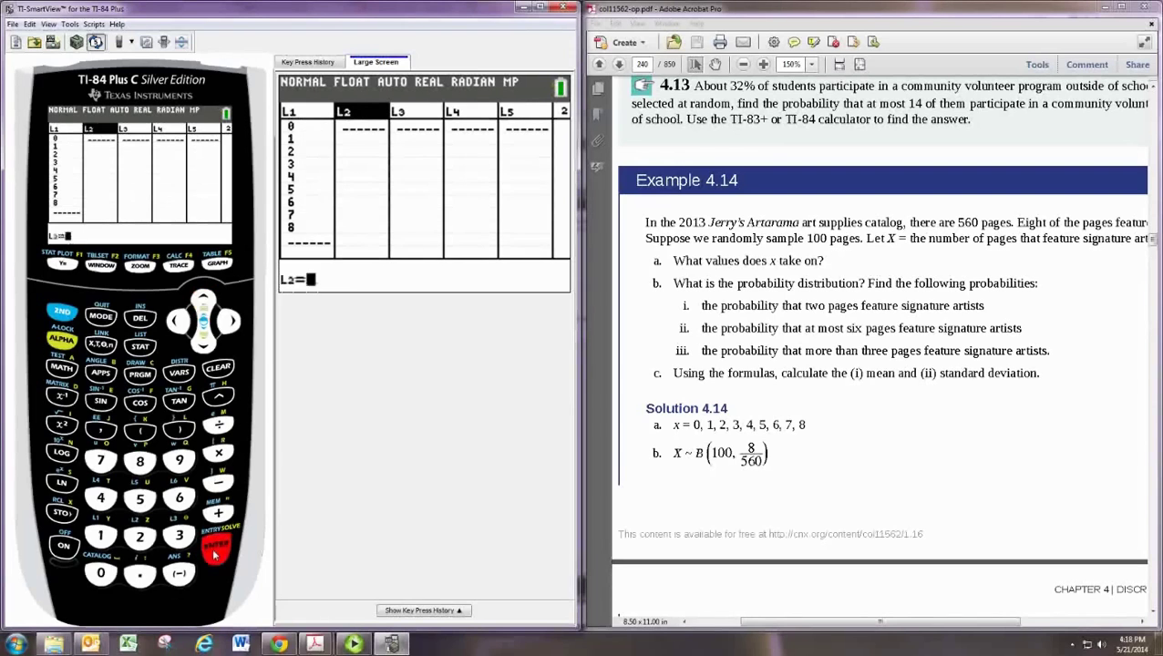
left_click(62, 312)
left_click(179, 373)
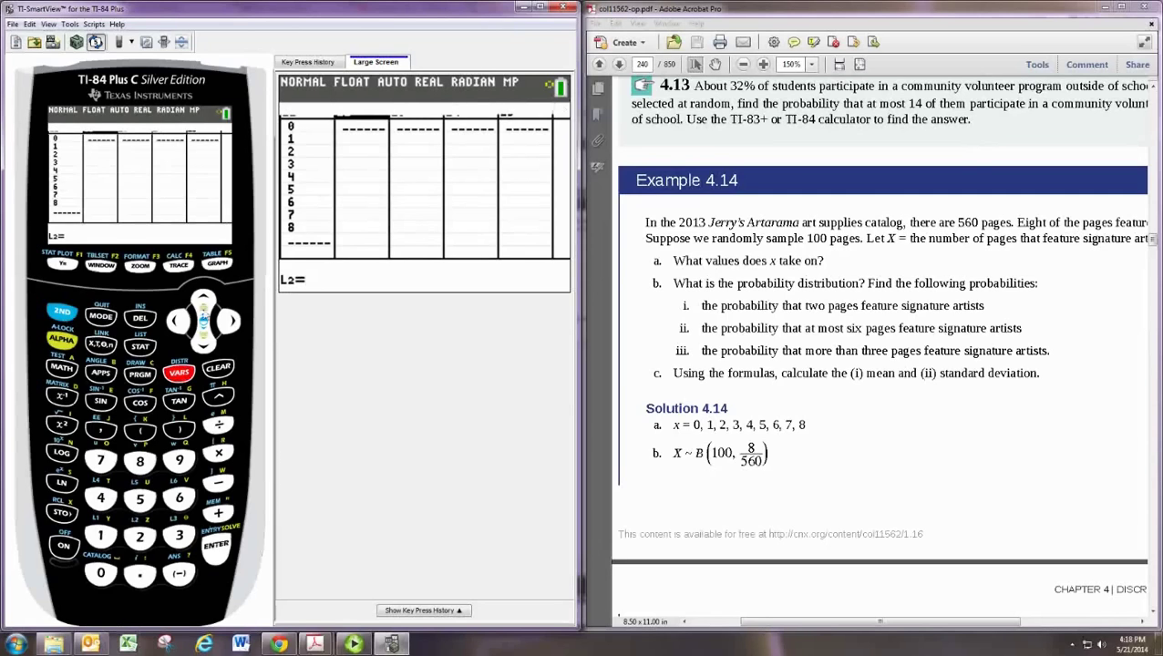
left_click(204, 306)
left_click(204, 305)
left_click(204, 306)
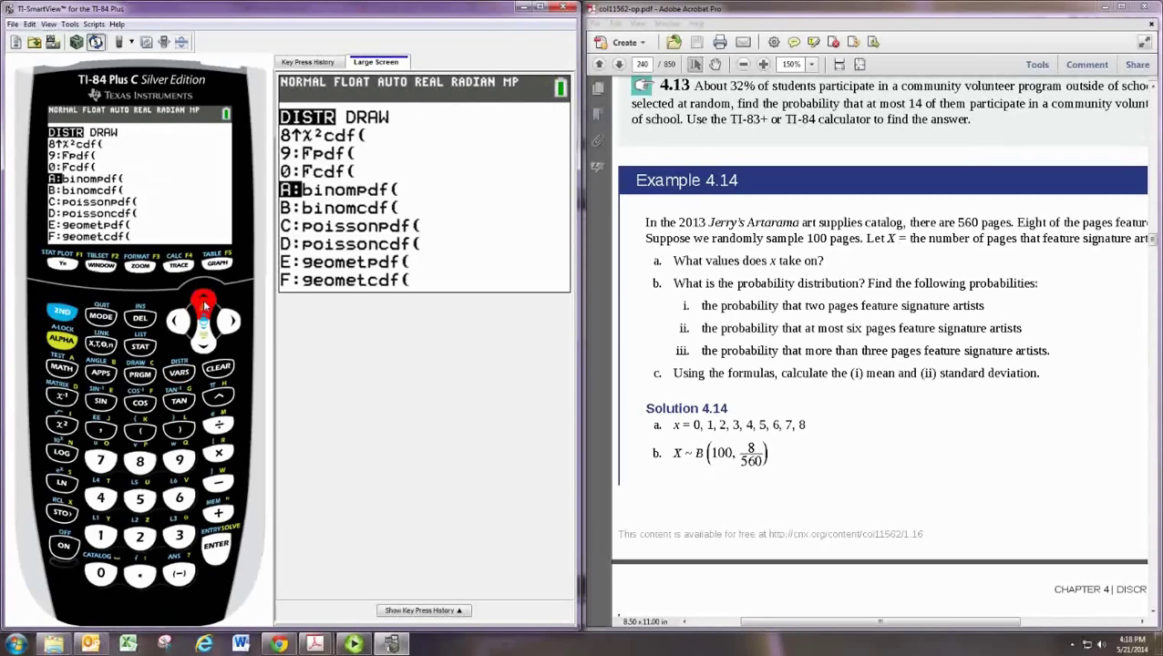
left_click(216, 549)
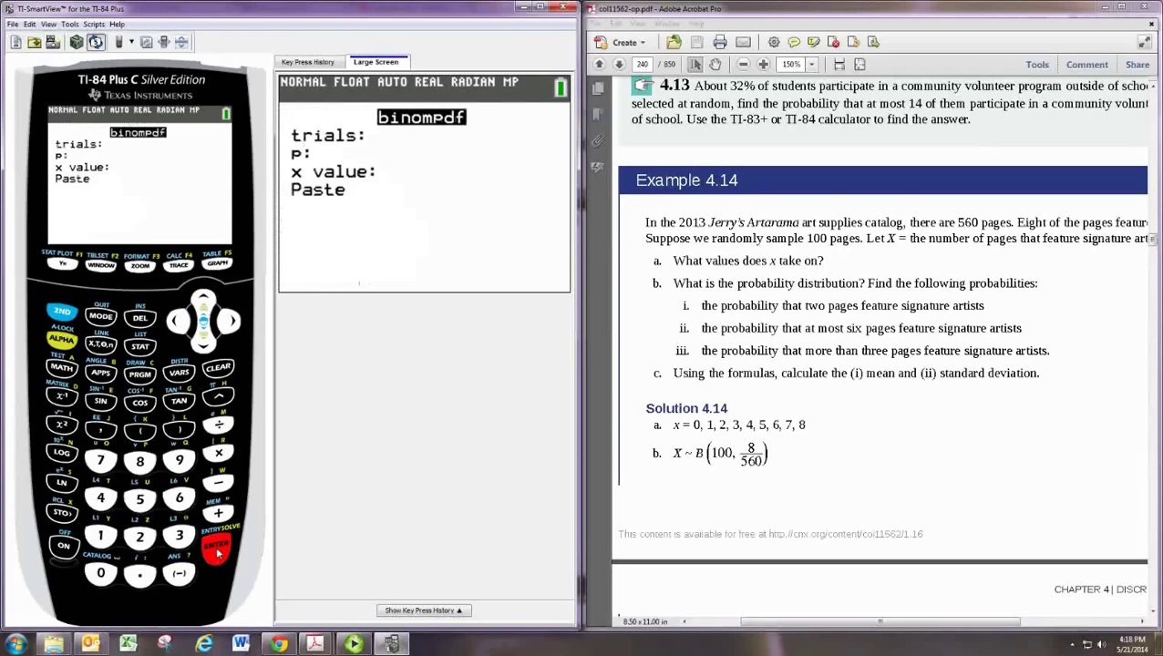
left_click(100, 536)
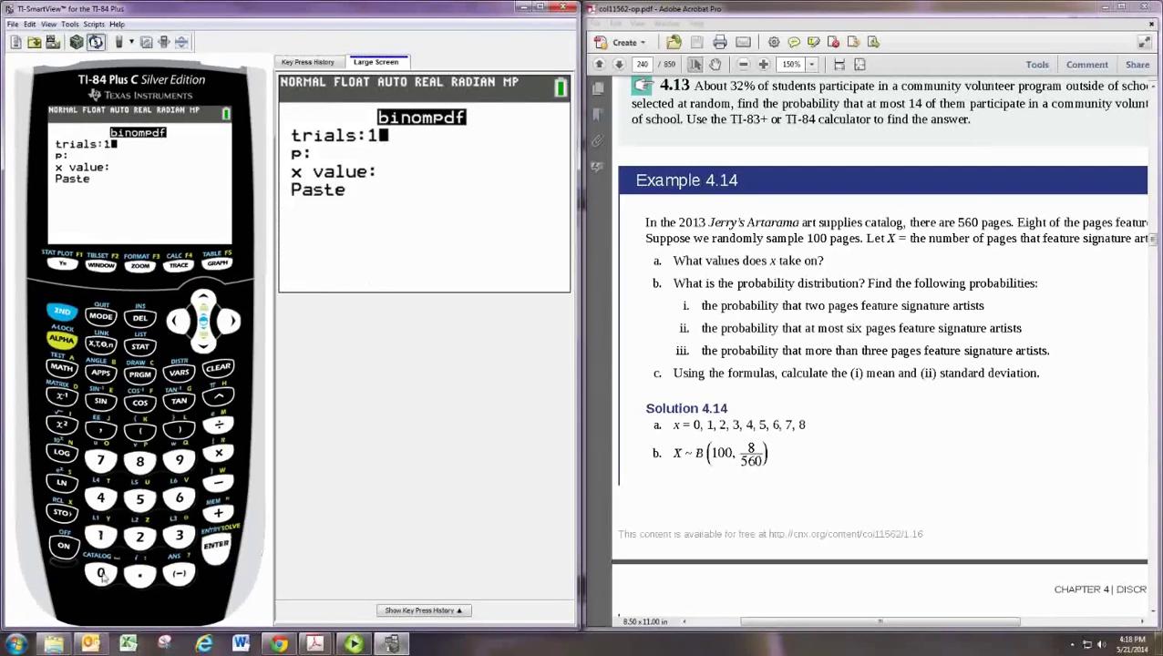
left_click(101, 573)
left_click(100, 573)
left_click(216, 547)
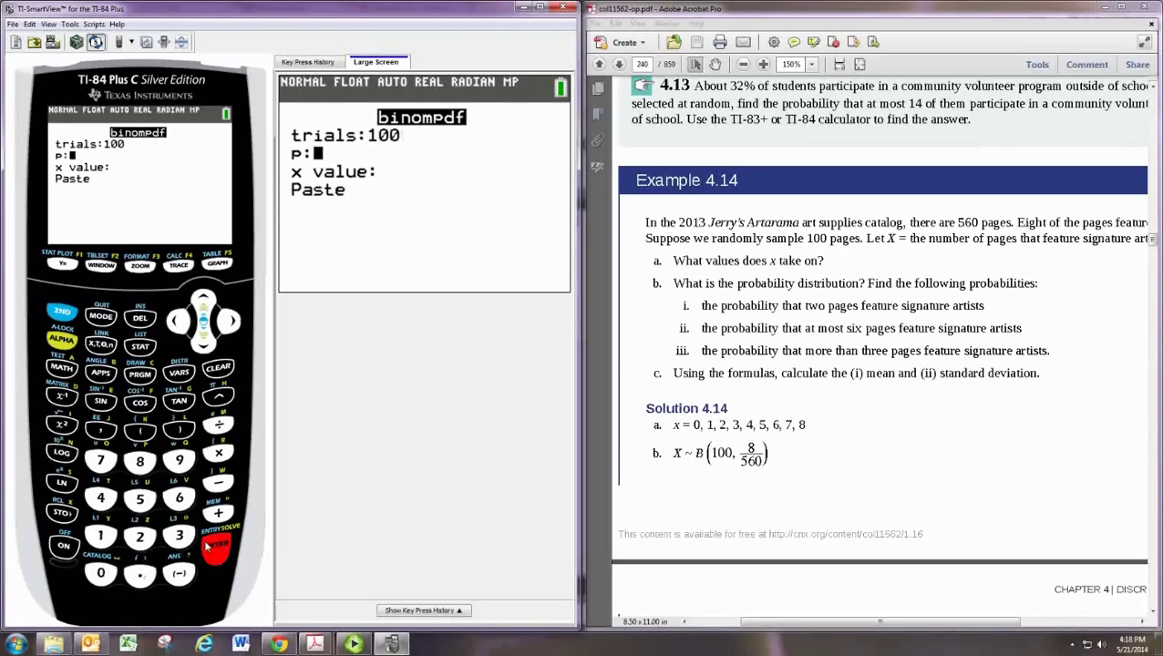
Step: Enter p as 8/560 in the binompdf form
left_click(139, 462)
left_click(219, 425)
left_click(139, 498)
left_click(180, 498)
left_click(102, 574)
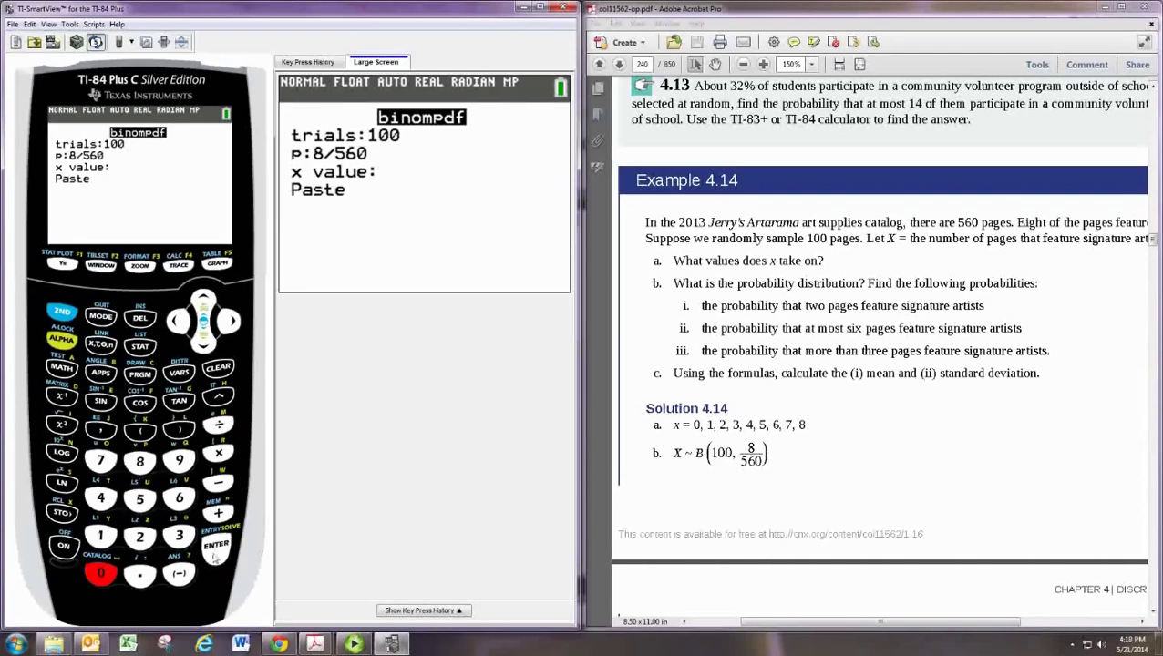
left_click(216, 550)
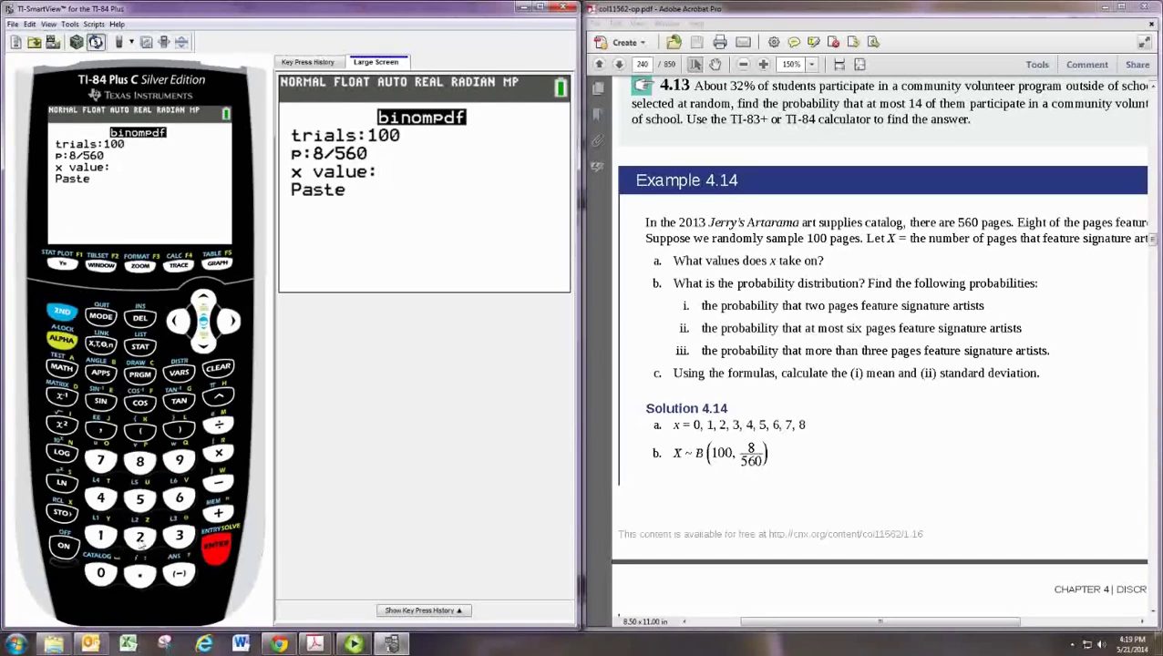
Step: Paste binompdf with x 0, replace x with L1, close it and compute L2
left_click(103, 574)
left_click(217, 550)
left_click(217, 550)
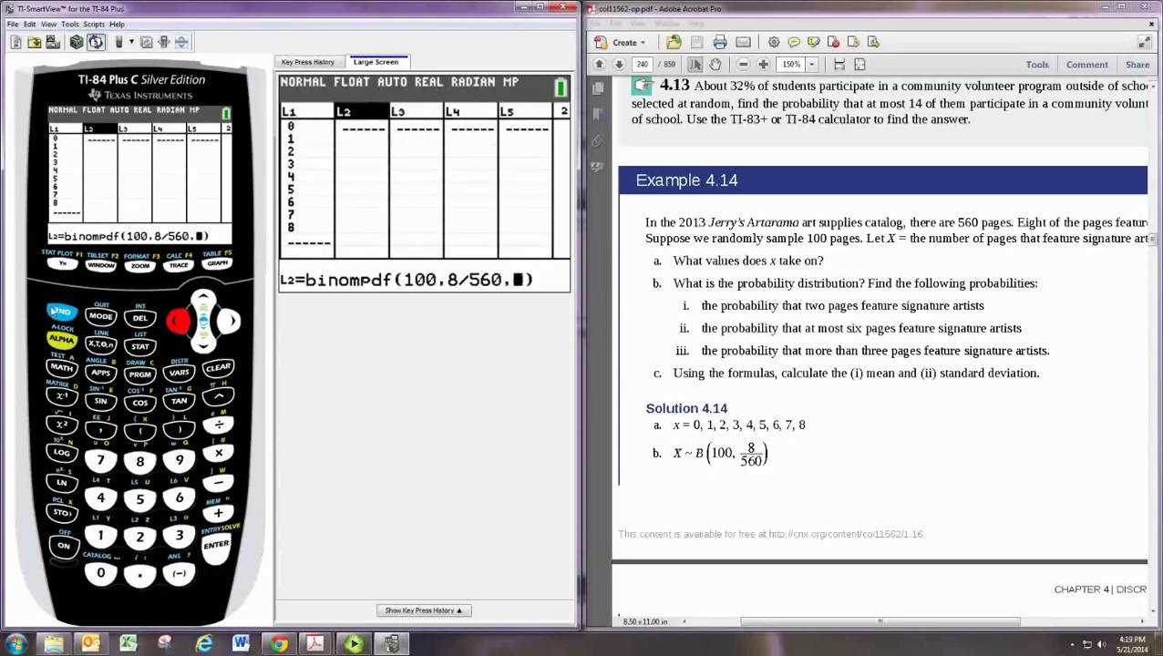
left_click(61, 313)
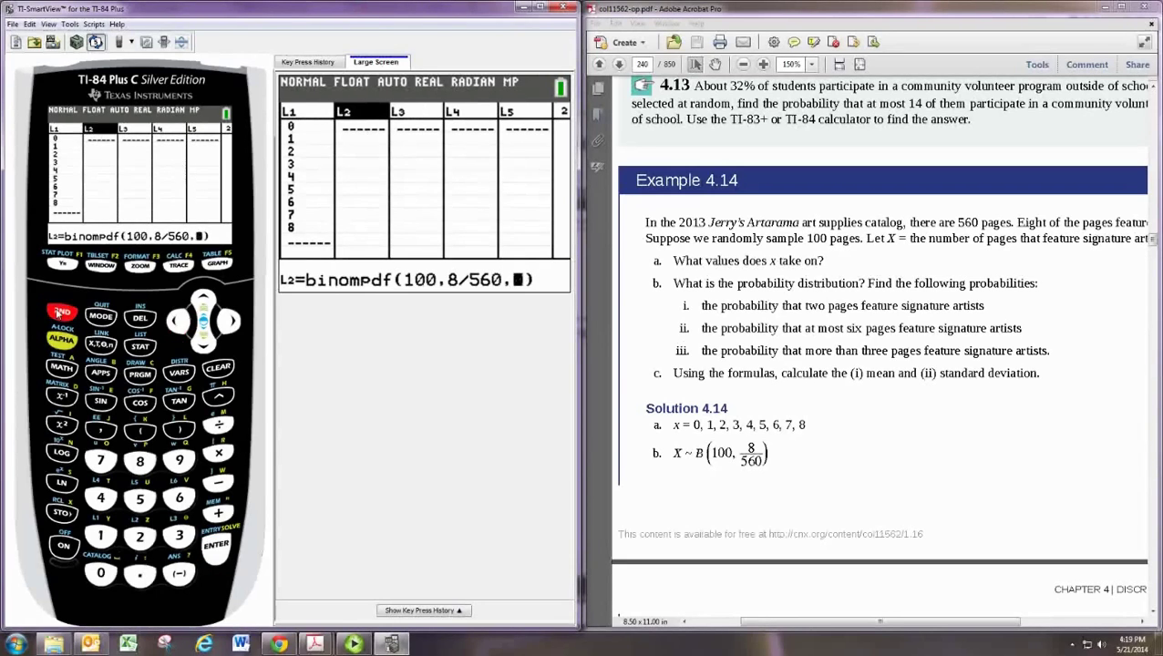
left_click(103, 531)
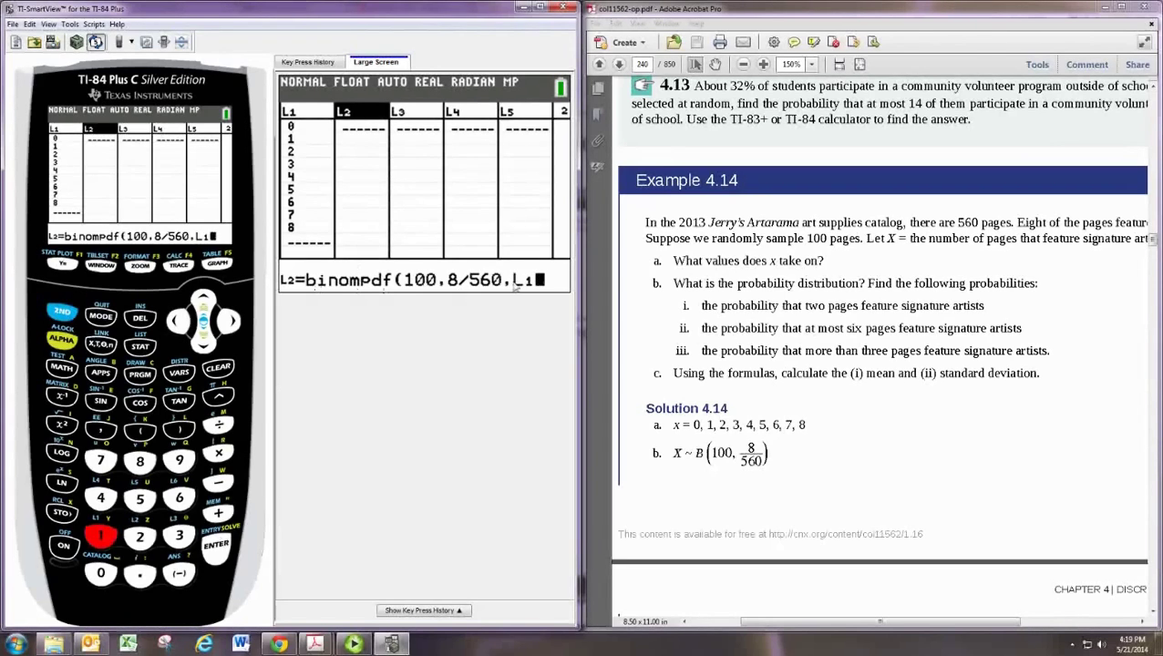
type(")")
left_click(218, 551)
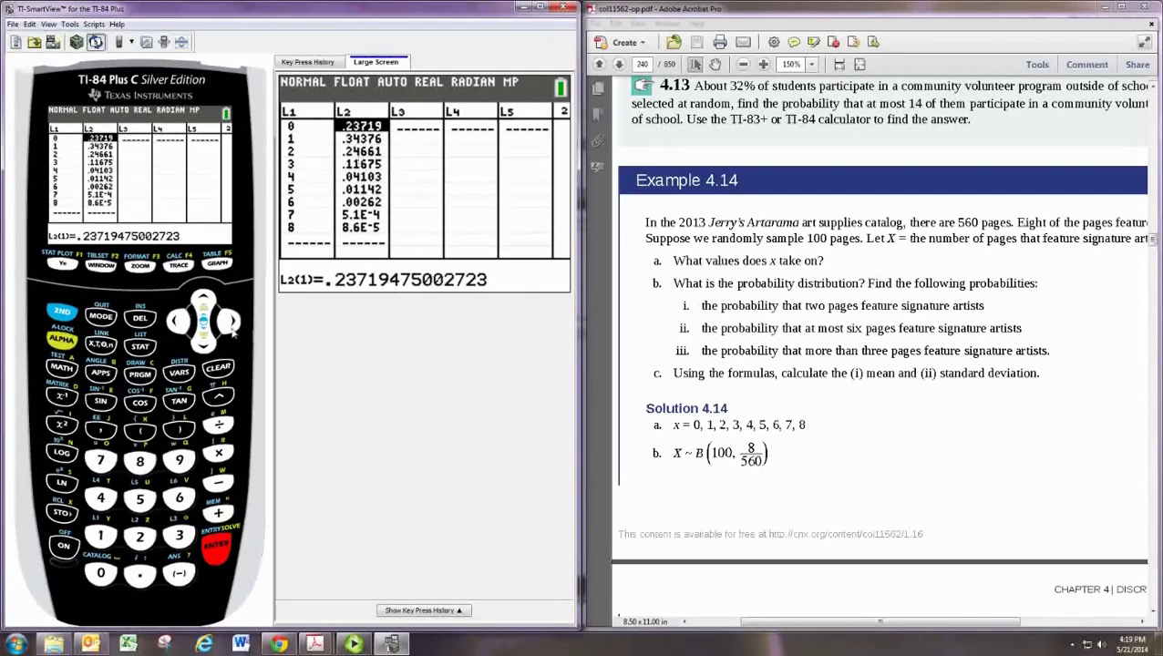
key("Down")
key("Down")
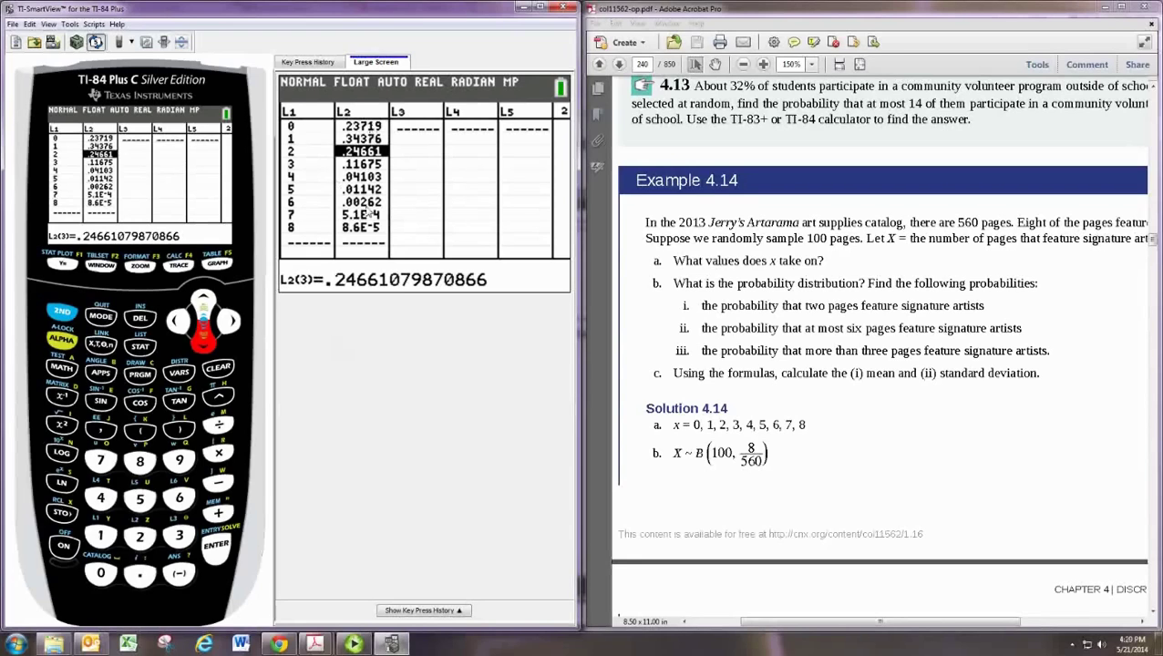
Step: Open Plot1 in STAT PLOT, turn it on and set its type to histogram
left_click(61, 310)
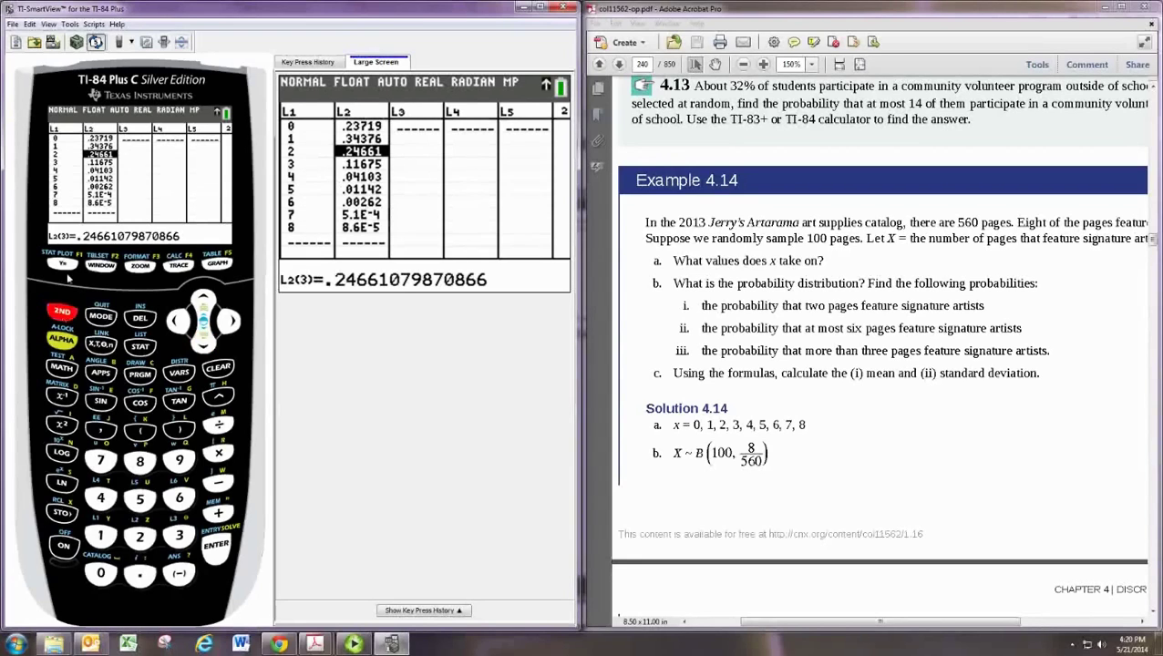
left_click(61, 263)
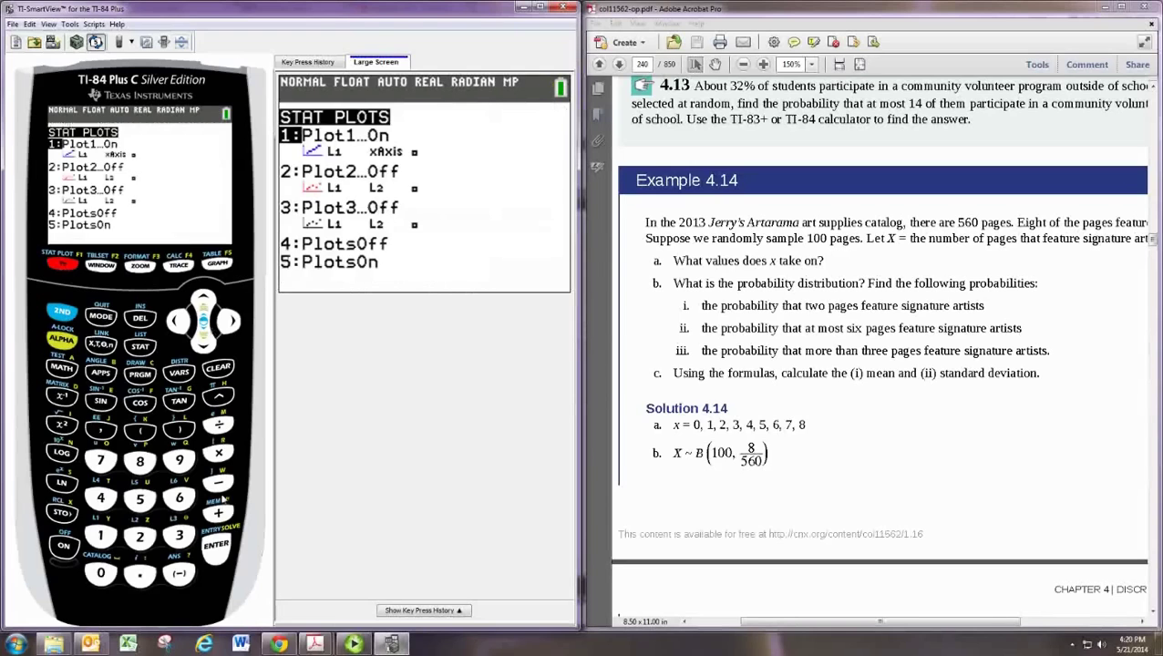
left_click(217, 545)
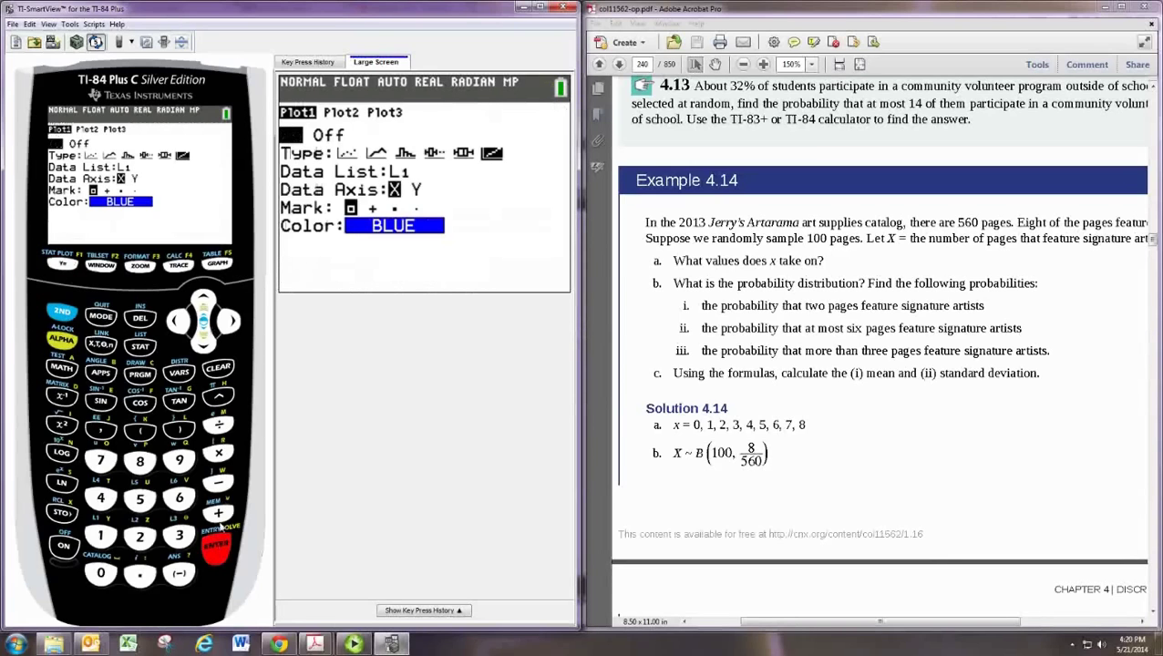
left_click(217, 543)
left_click(203, 339)
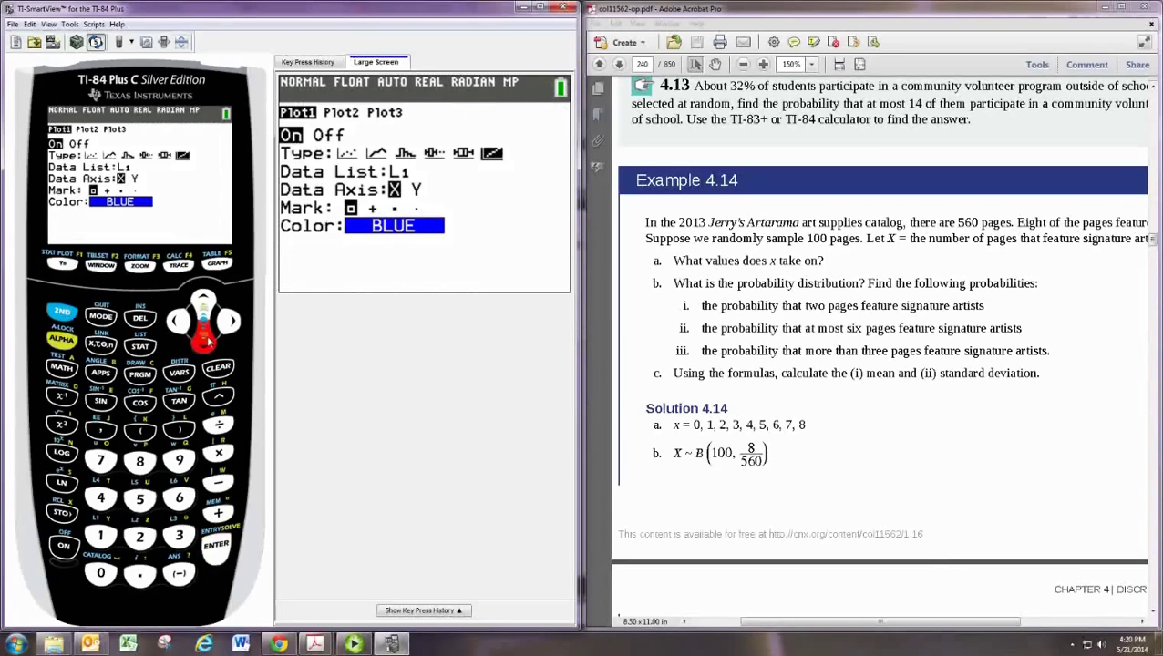
left_click(61, 311)
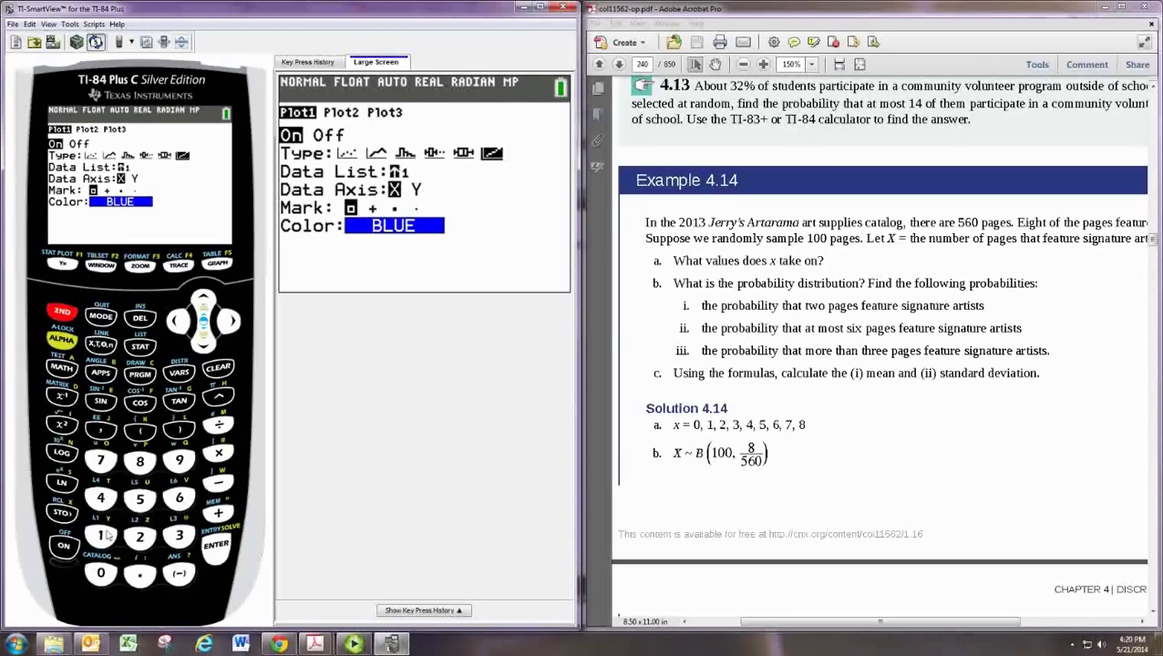
left_click(140, 536)
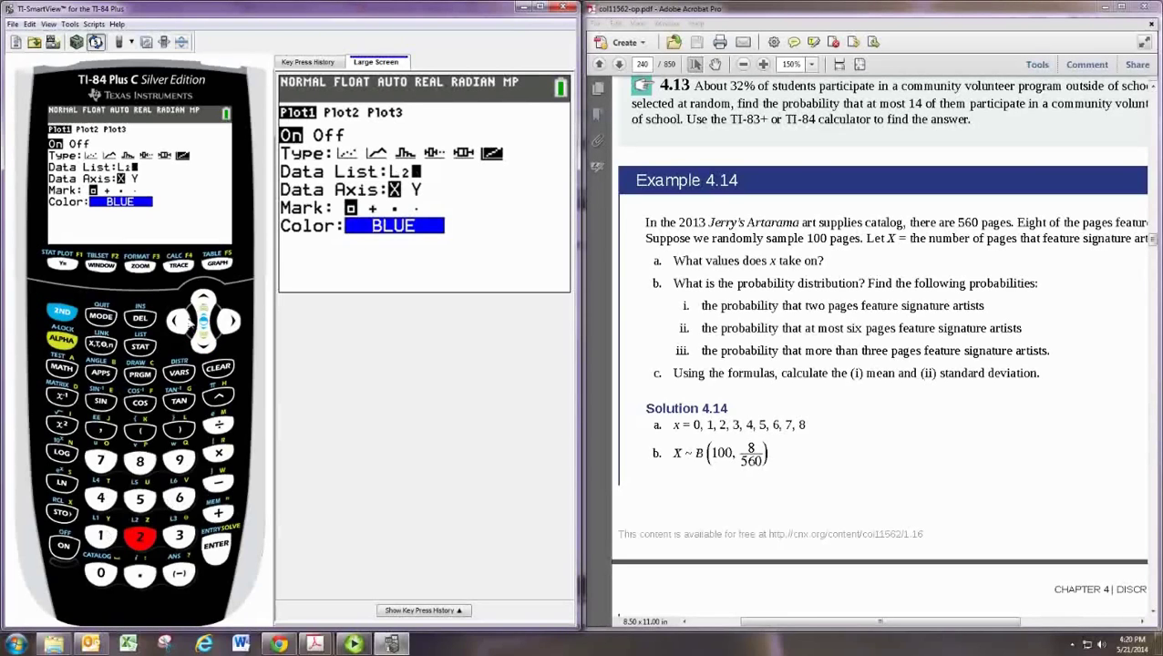
left_click(230, 321)
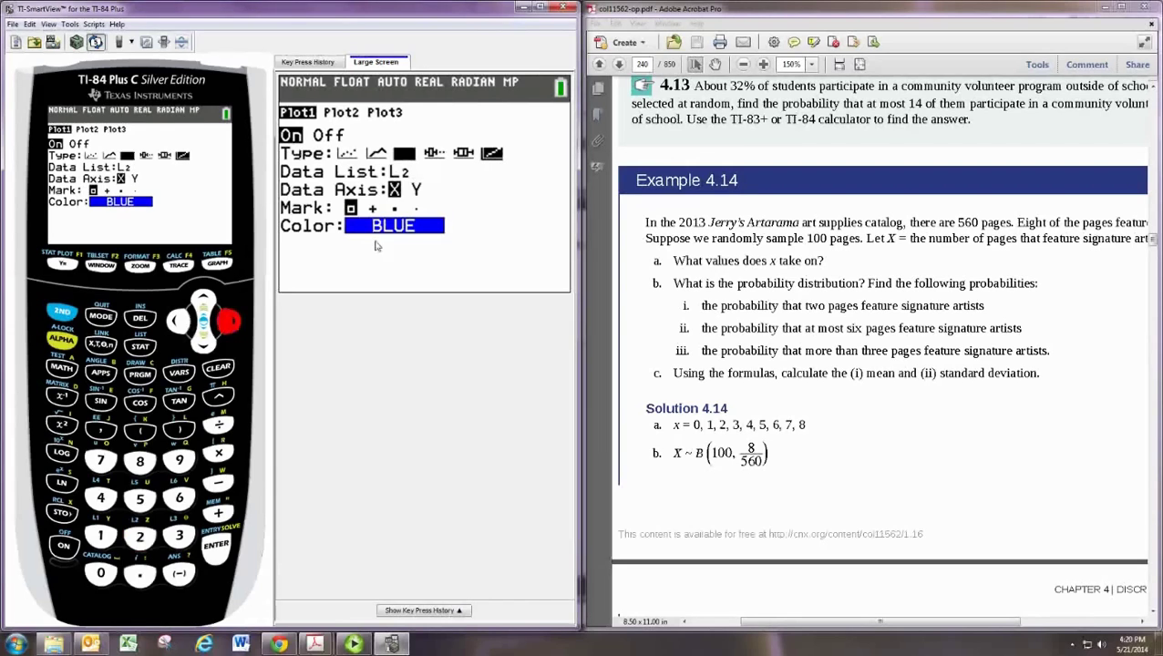
left_click(214, 556)
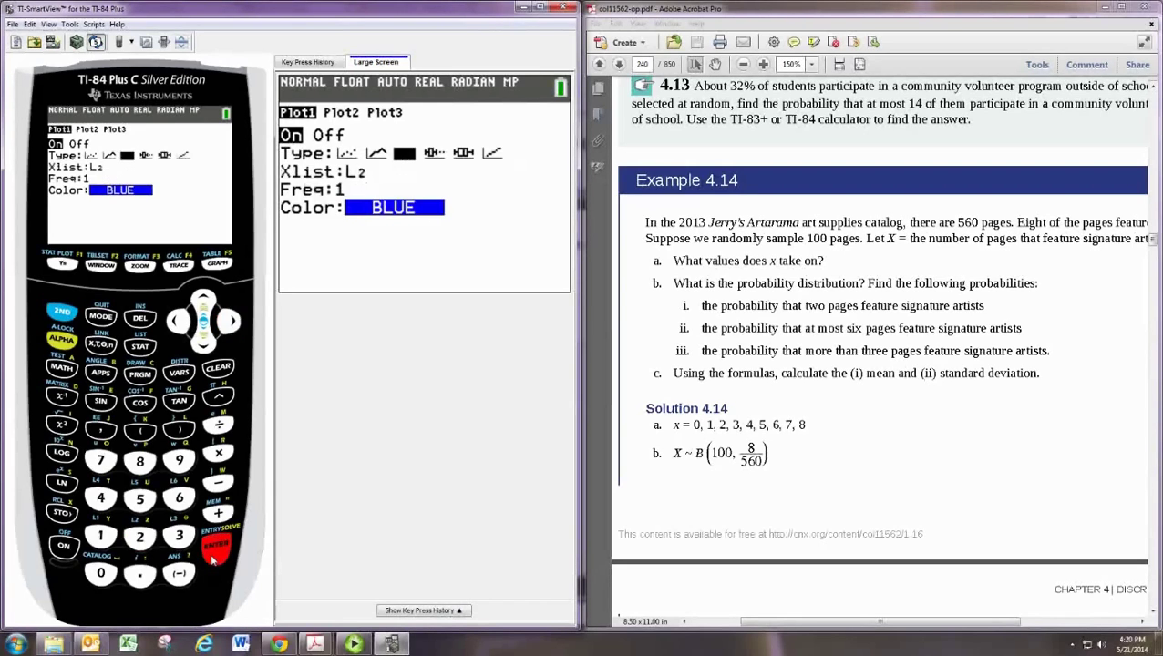
Step: Set the histogram Xlist to L1 and Freq to L2, and adjust the plot colour
left_click(204, 344)
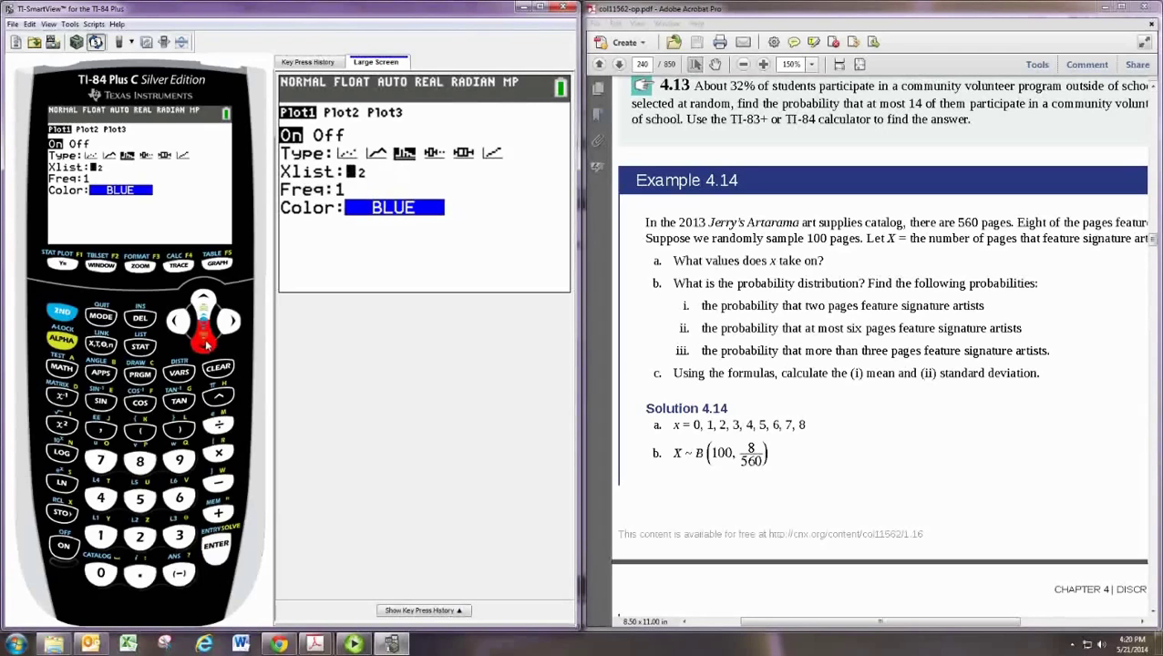
left_click(68, 312)
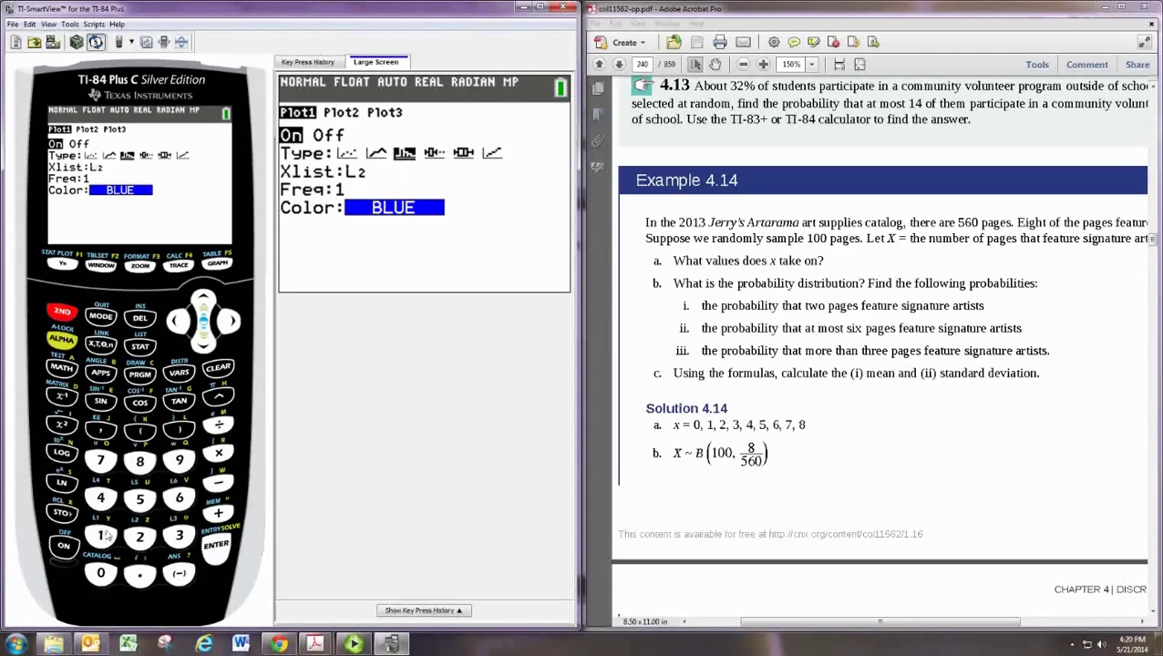
left_click(100, 536)
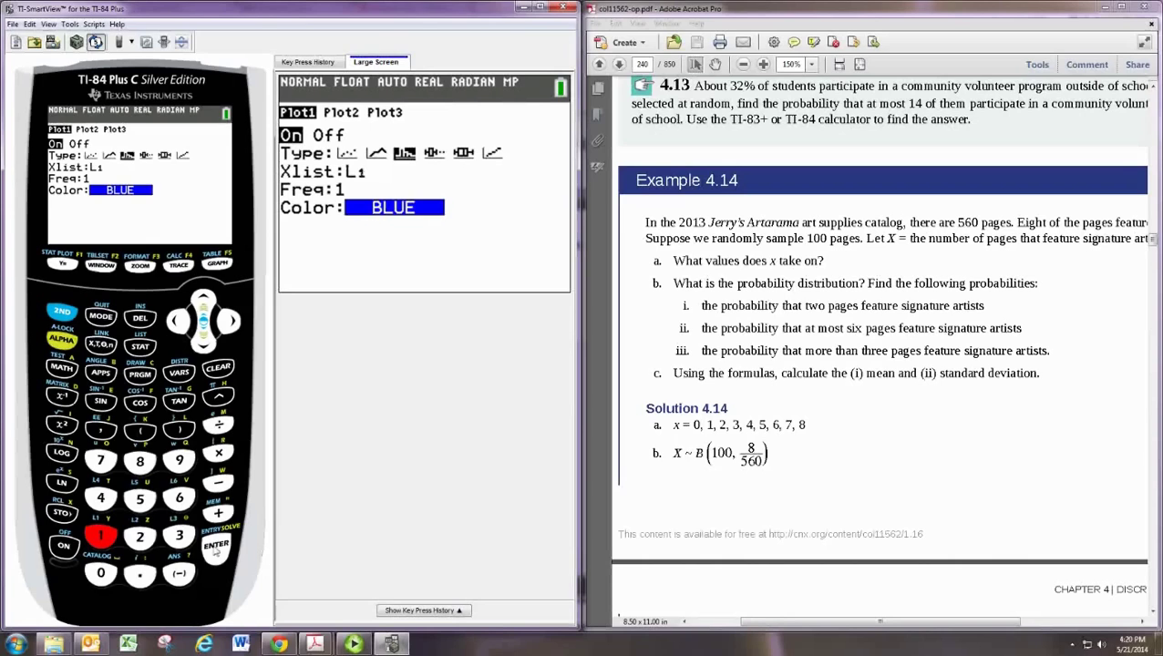
key("shift")
key("2")
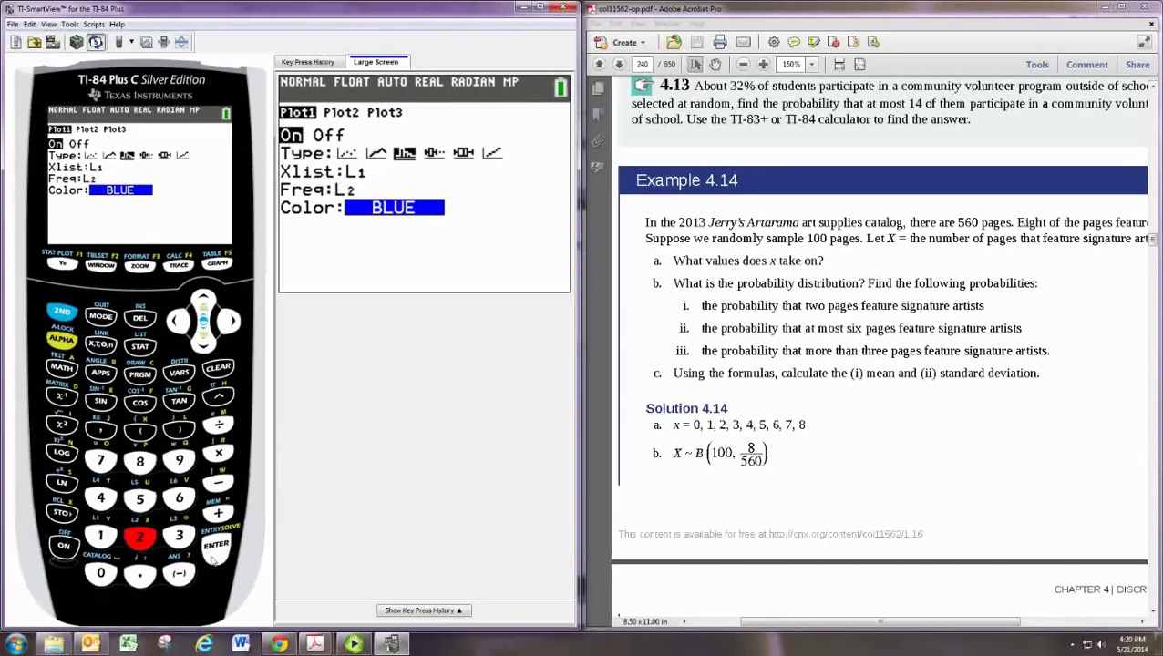
left_click(213, 558)
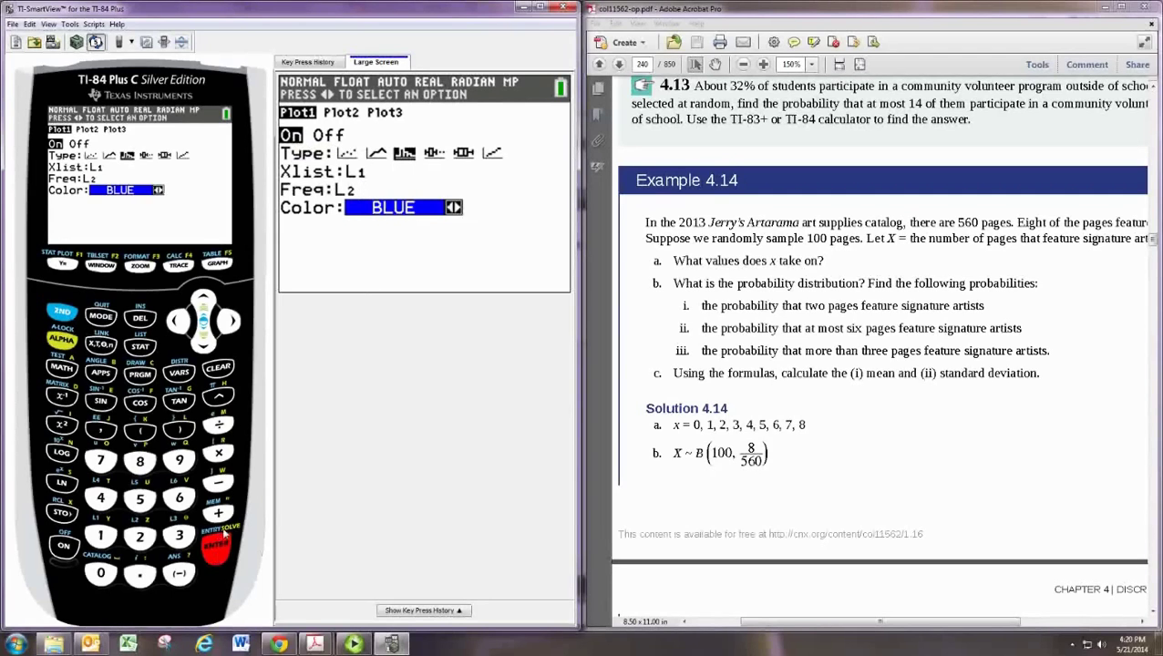
left_click(230, 320)
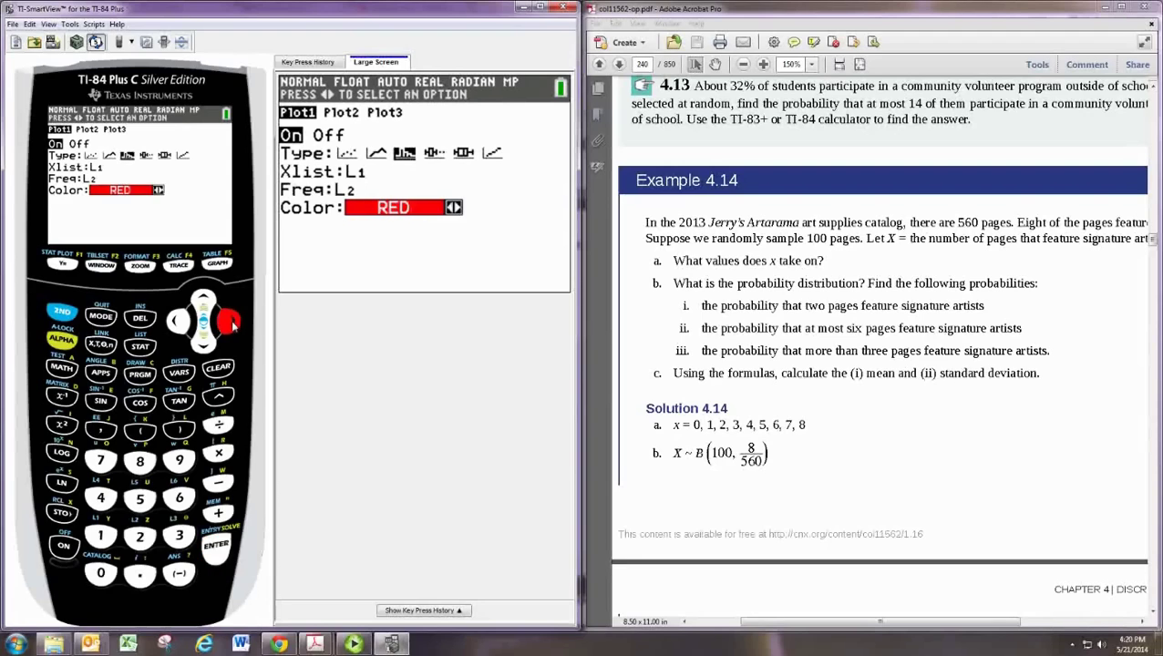
left_click(176, 320)
Step: Clear the Y1 equation and graph the Plot1 histogram
left_click(60, 263)
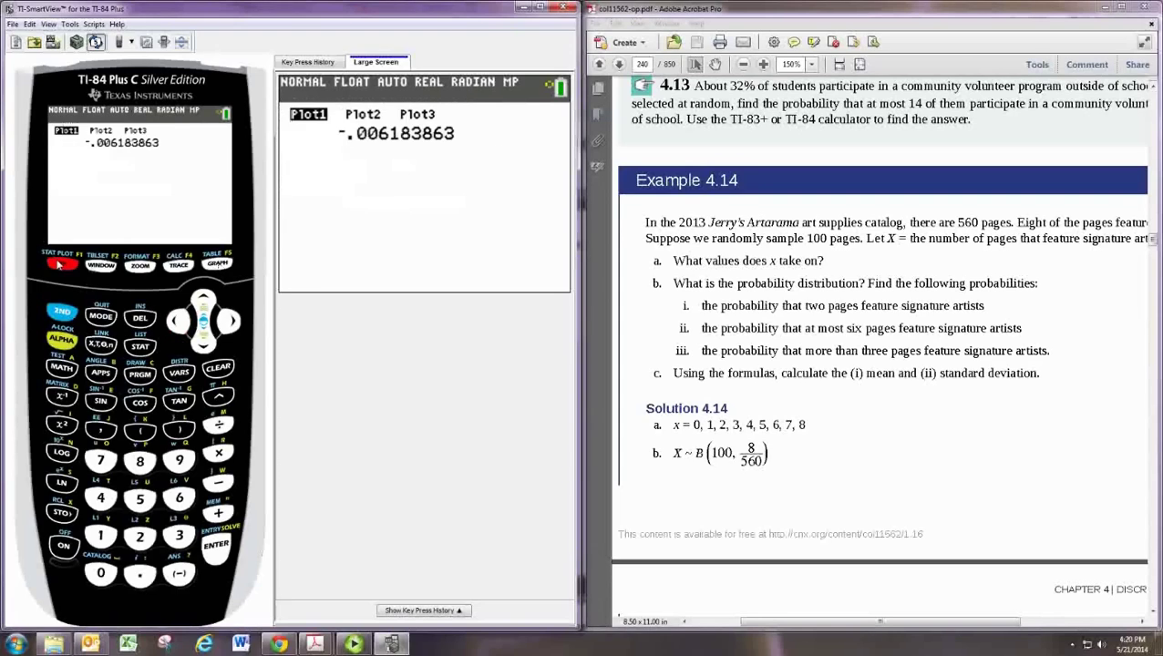
left_click(221, 374)
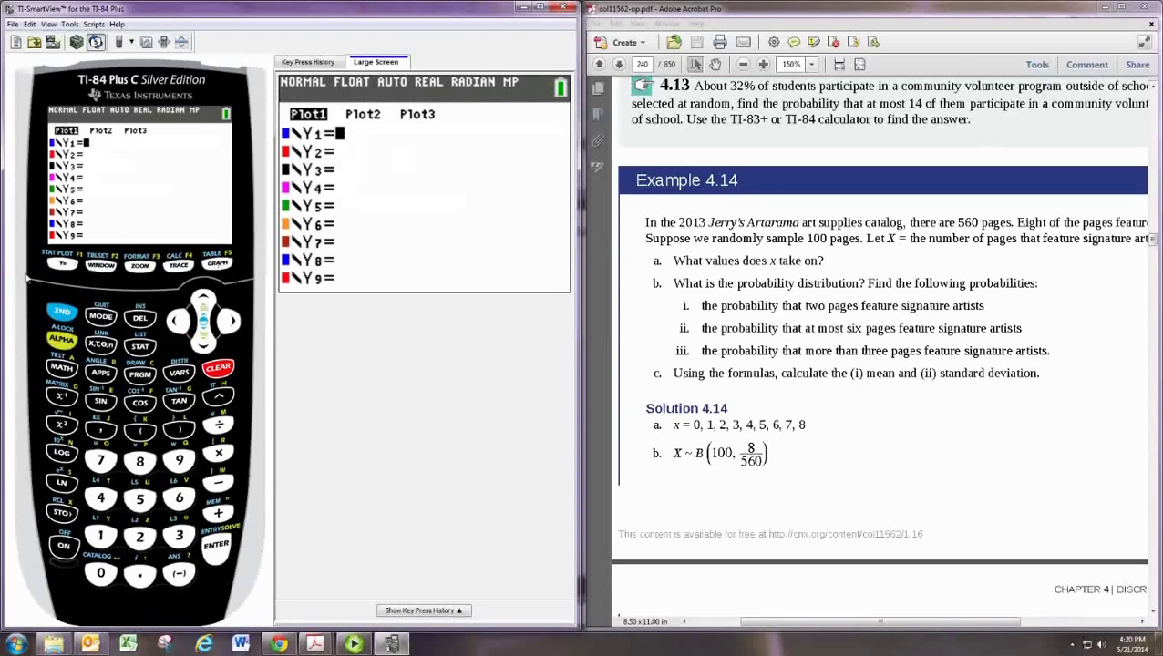
left_click(217, 266)
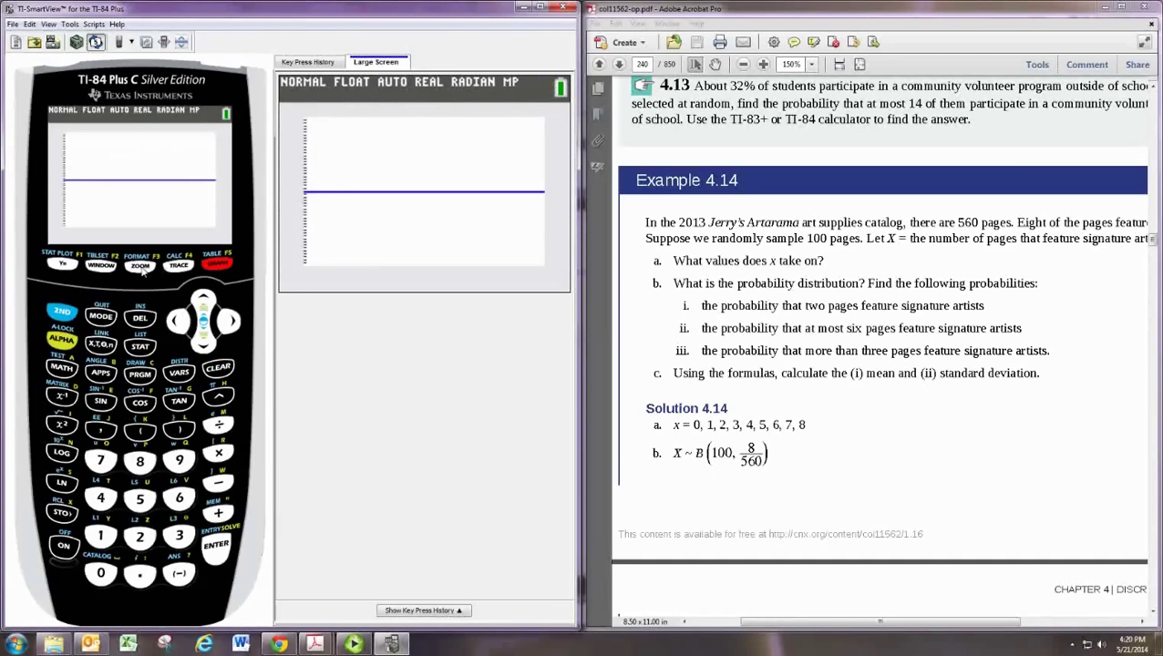
Step: Apply the 8:ZInteger zoom preset to redraw the histogram
left_click(139, 265)
left_click(202, 337)
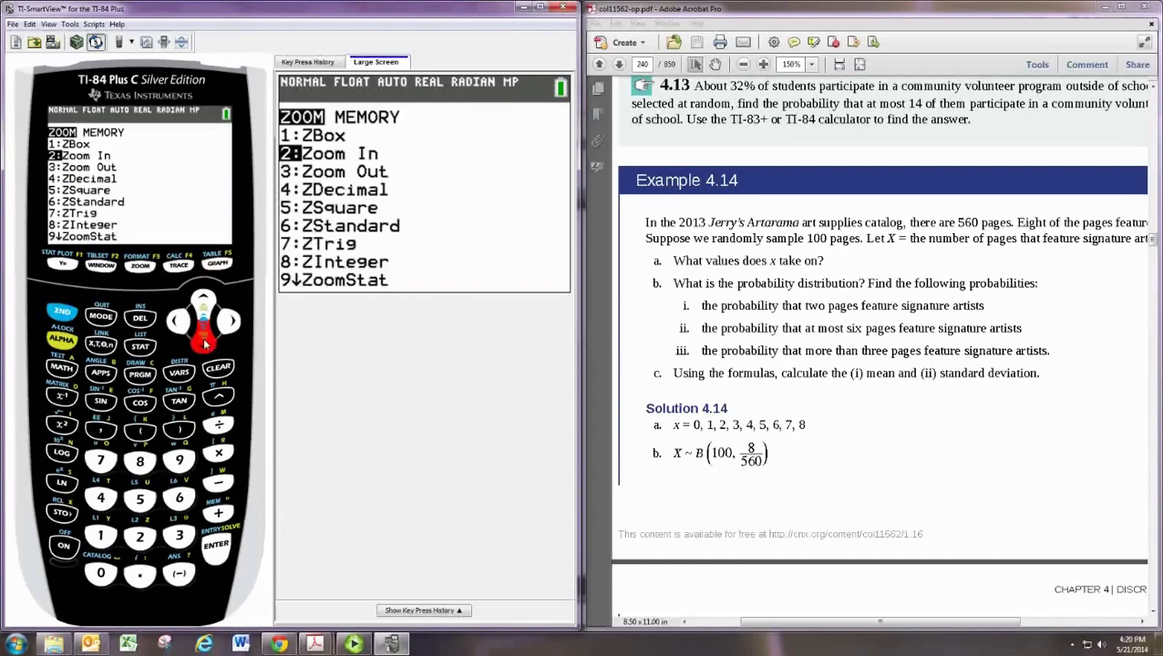
left_click(203, 337)
left_click(202, 337)
left_click(202, 338)
left_click(203, 338)
left_click(202, 338)
left_click(202, 337)
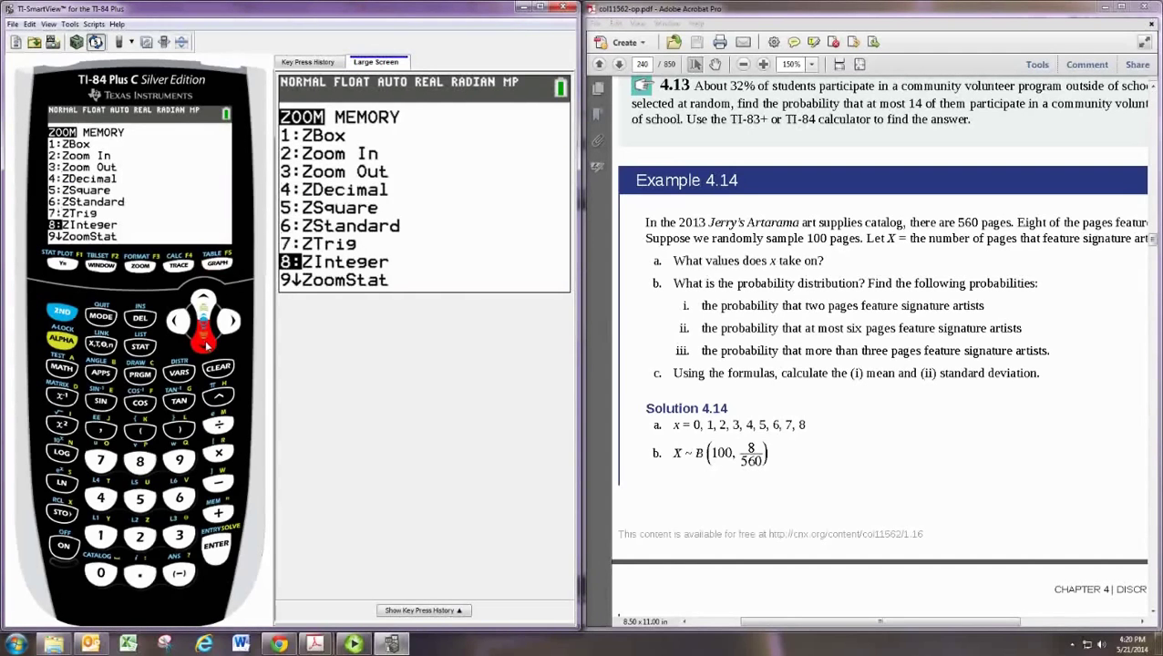
left_click(212, 543)
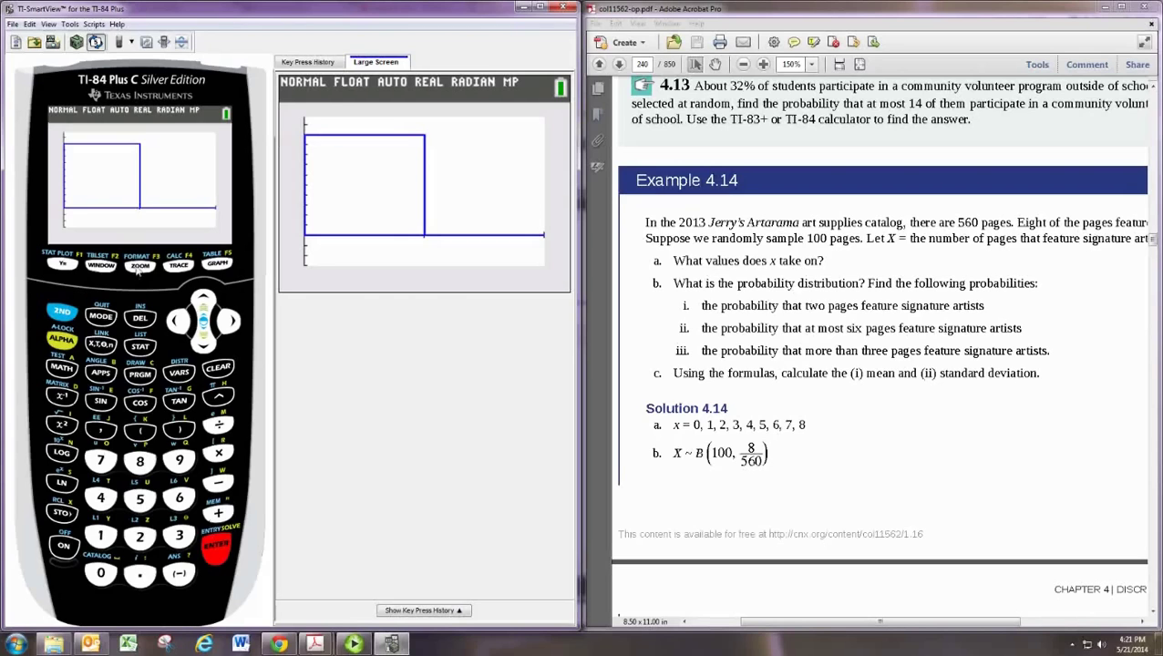
Step: Set the window to Xmin 0, Xmax 8, Xscl 1, Ymin 0 and graph the histogram
left_click(101, 265)
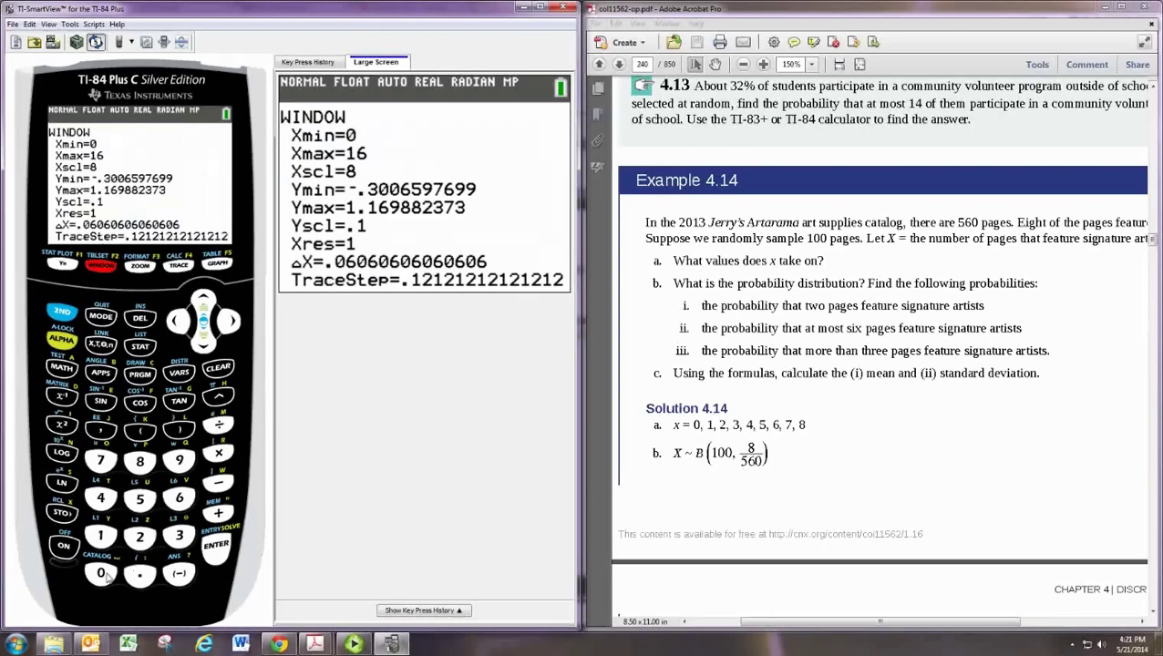
left_click(101, 573)
left_click(216, 545)
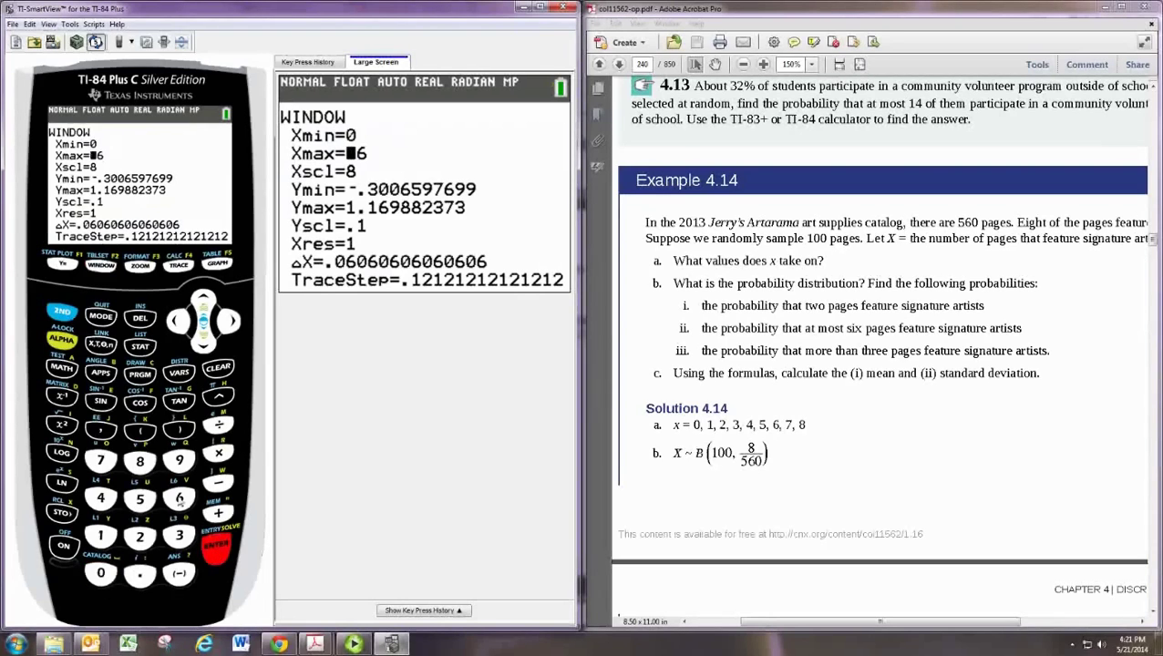
left_click(139, 461)
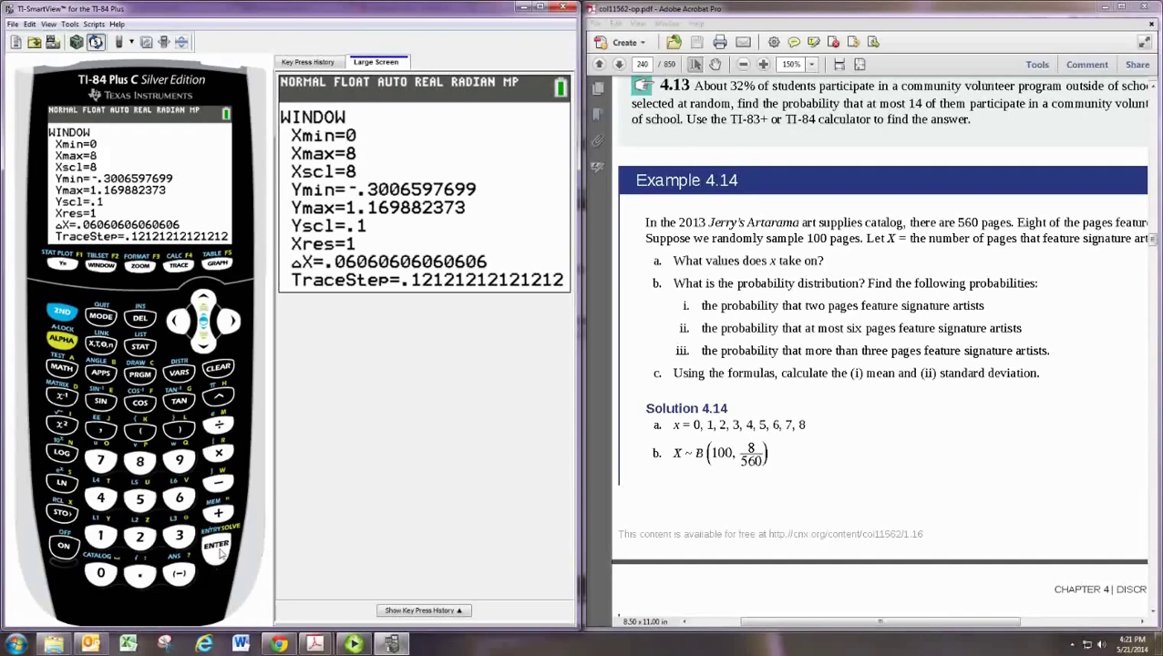
key("Return")
type("1")
key("Return")
type("0")
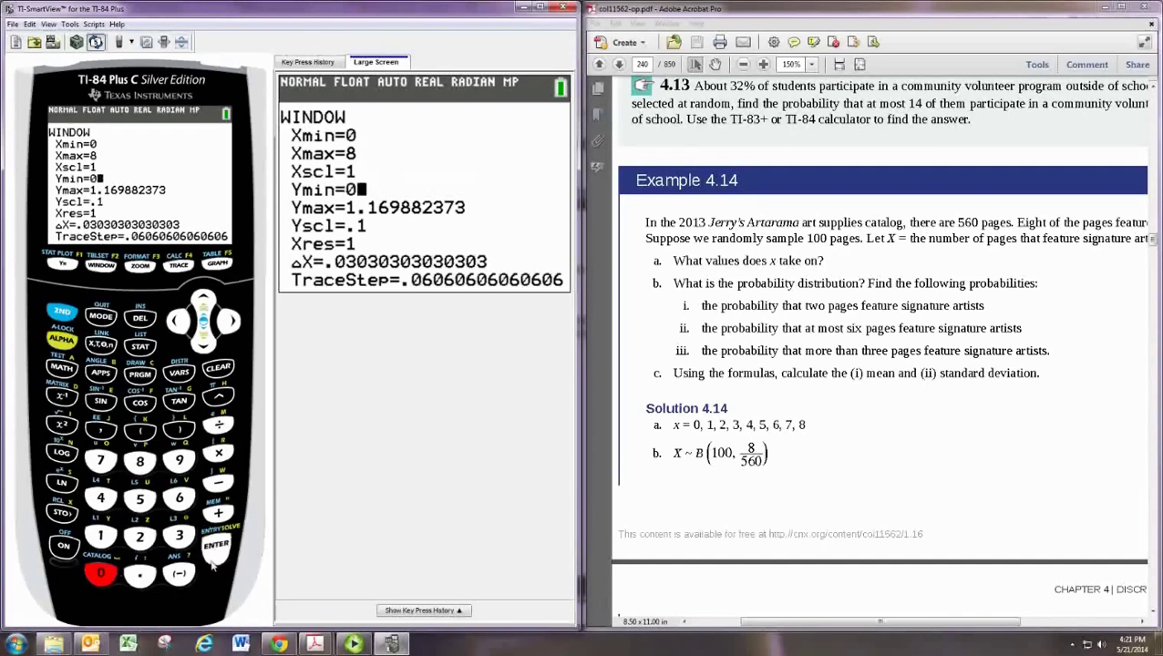
key("Return")
type("1")
key("Return")
key("Return")
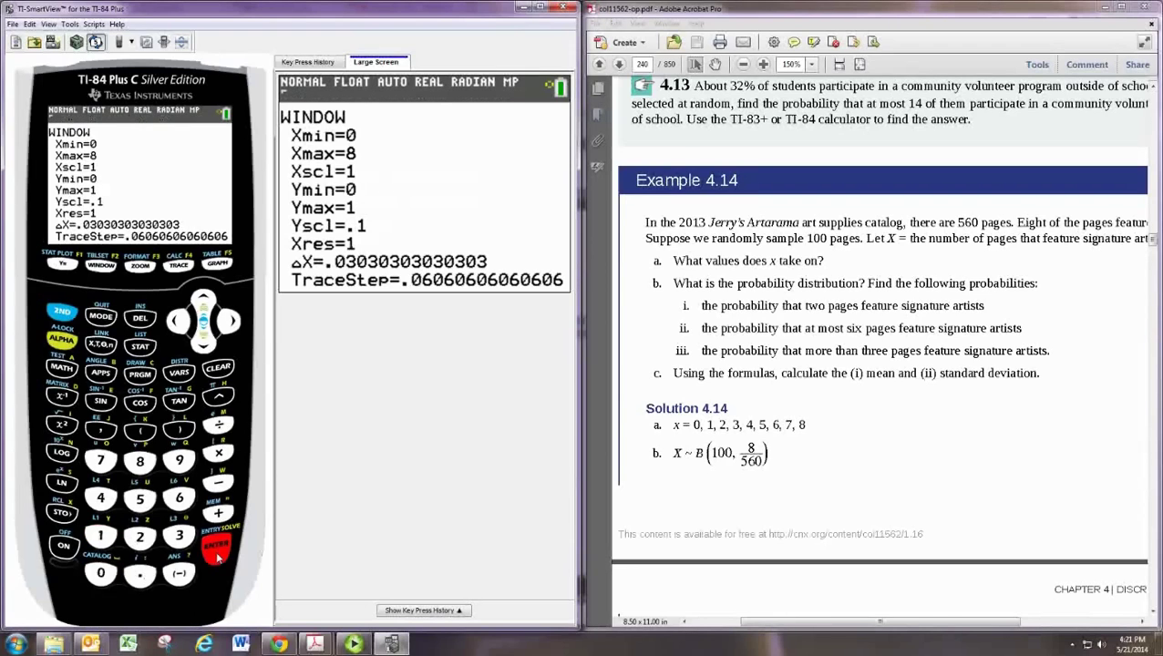
key("F5")
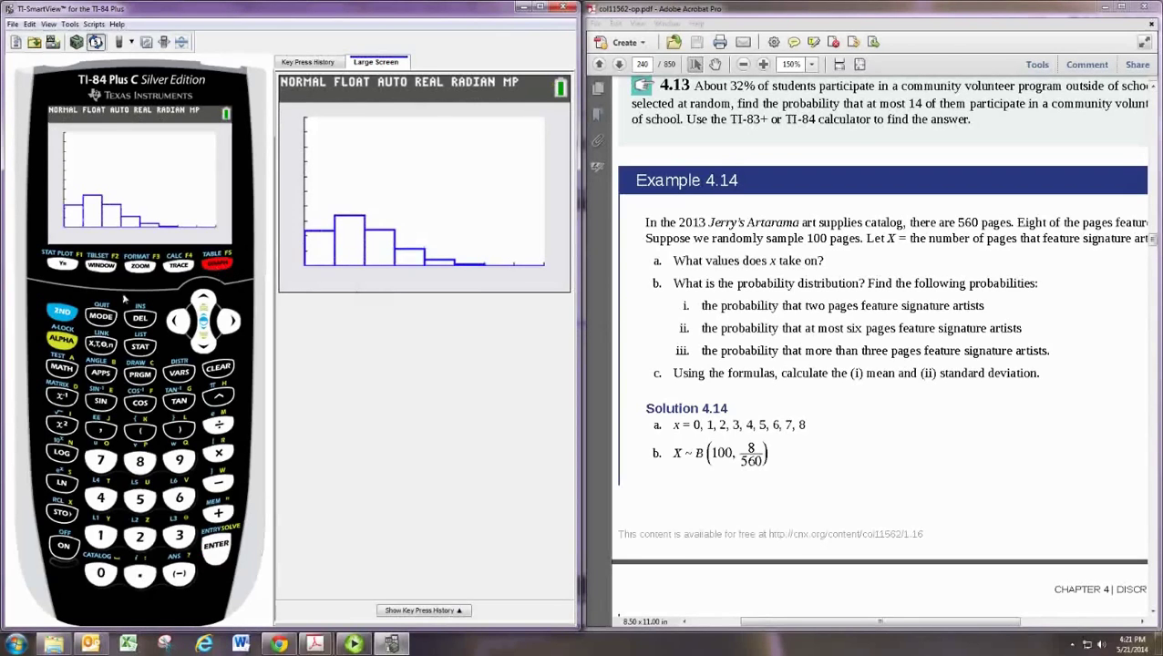
Step: Lower Ymax to .5 and redraw the histogram
left_click(100, 265)
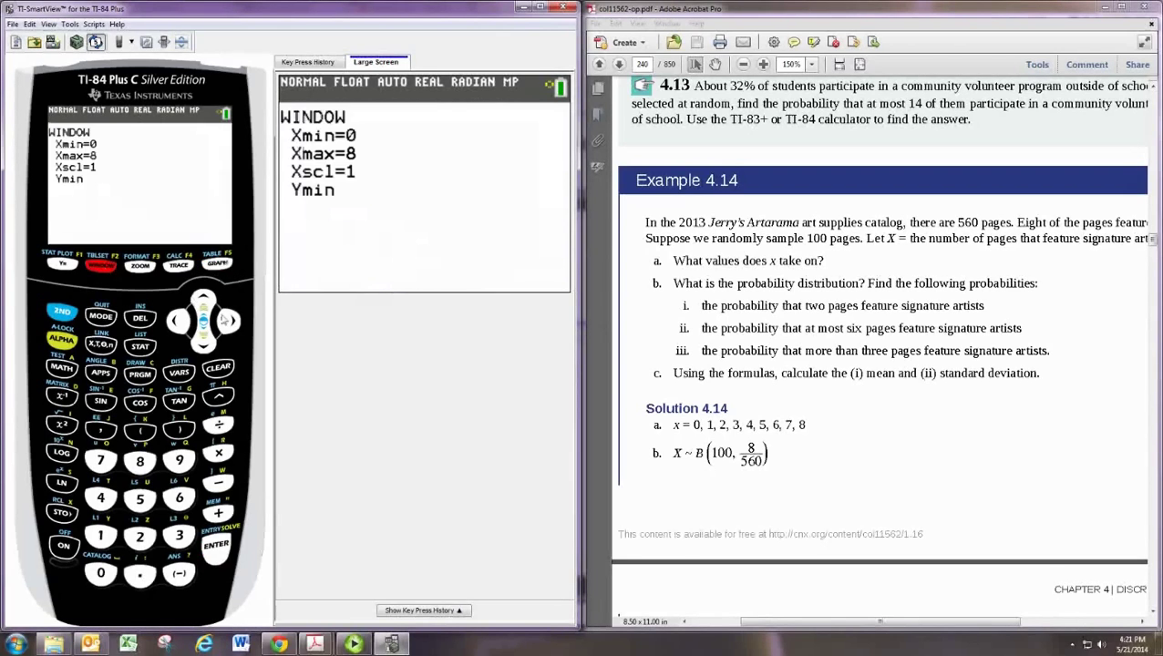
key("Down")
key("Down")
key("Down")
key("Down")
left_click(140, 572)
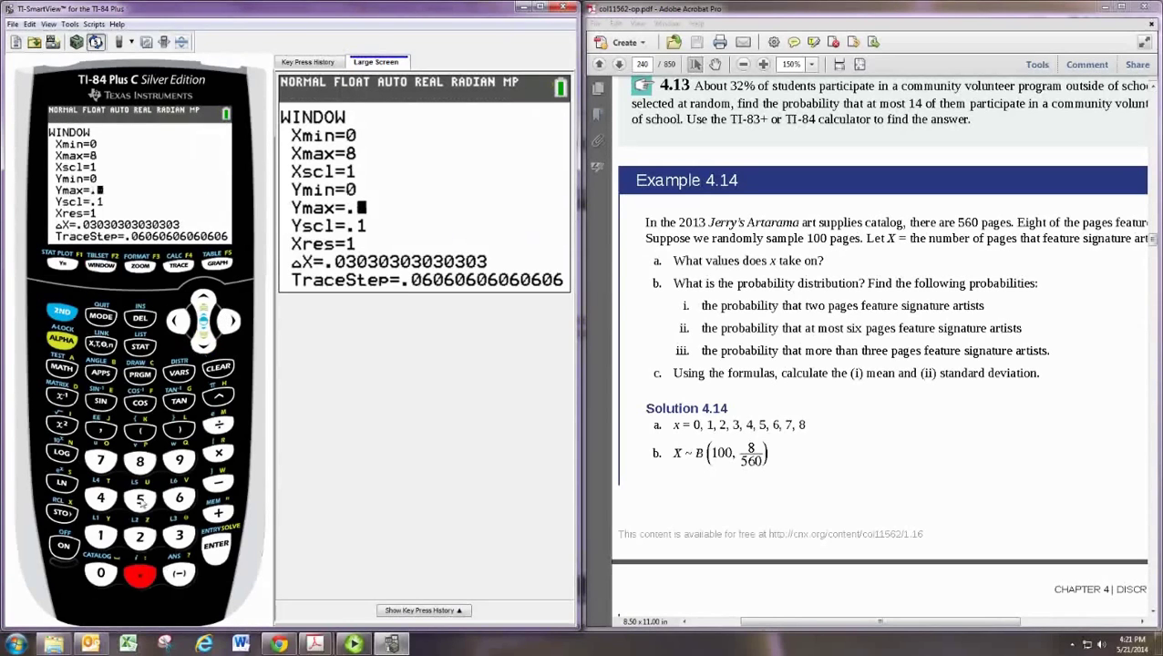
left_click(140, 499)
left_click(215, 544)
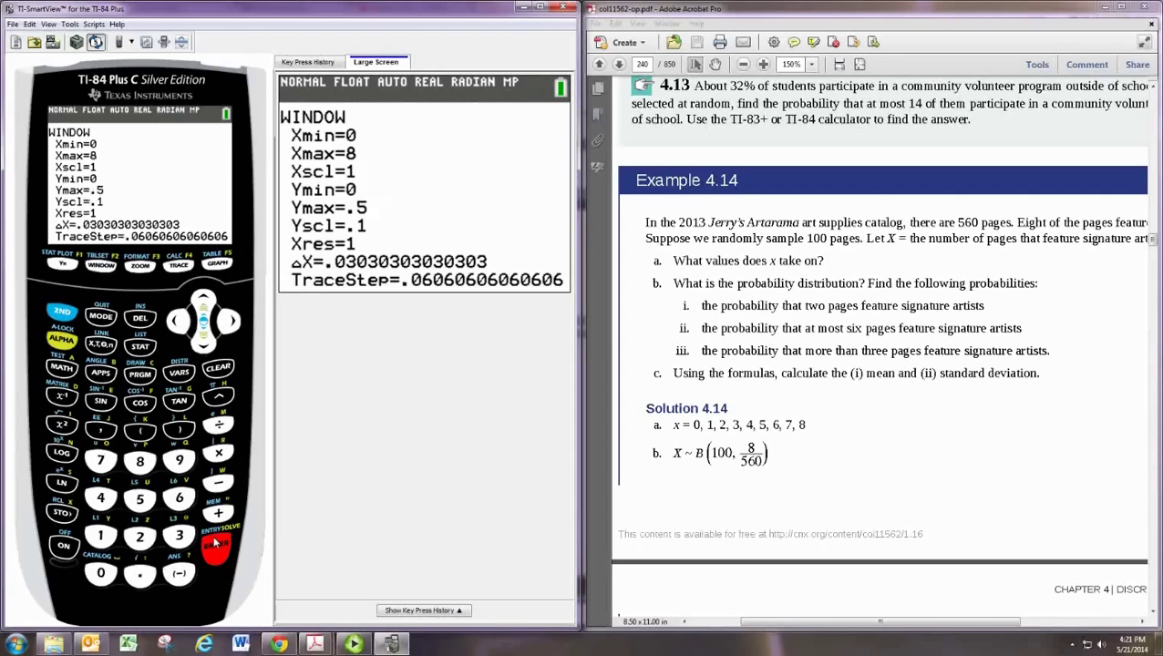
left_click(217, 263)
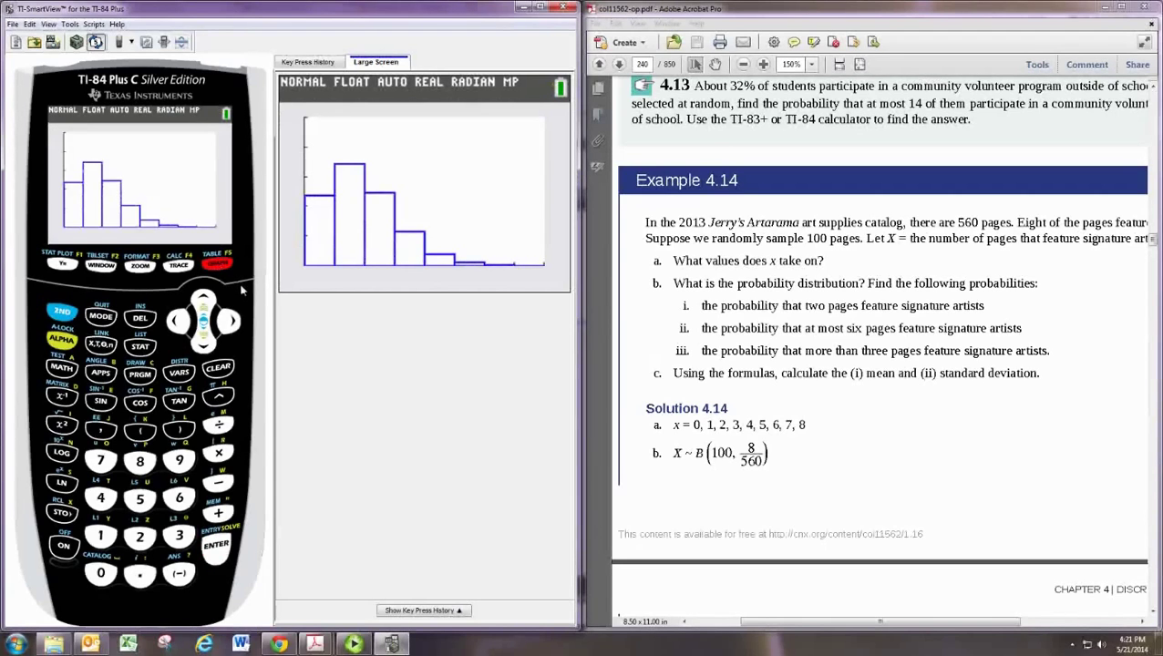